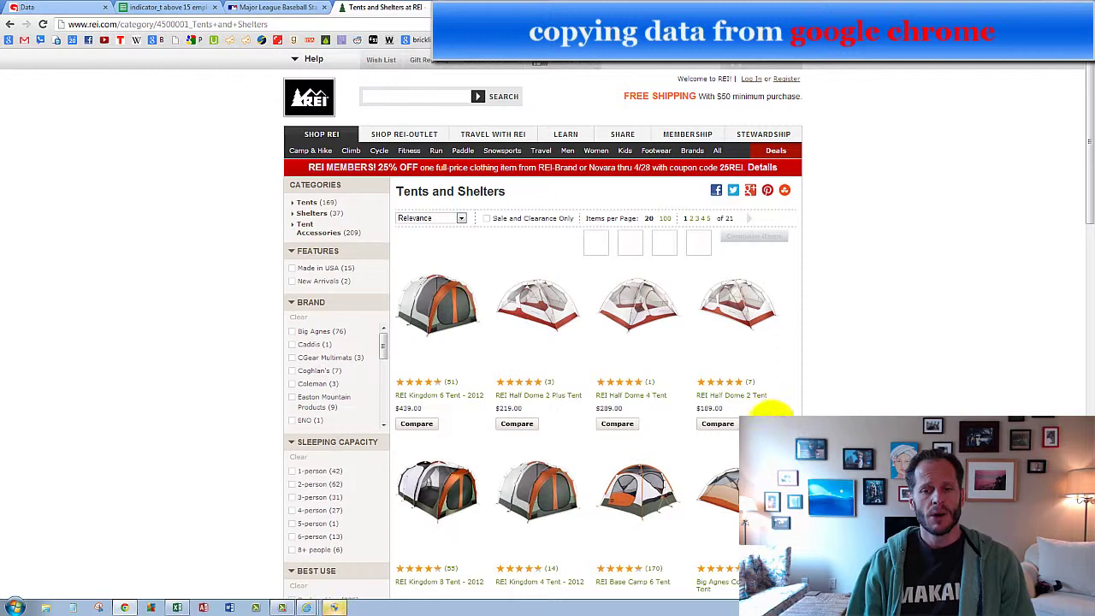
# Step: Copy the first row of tents from the REI page and paste it into cell A1 in Excel as HTML
pyautogui.moveTo(764, 416)
pyautogui.mouseDown()
pyautogui.moveTo(536, 313)
pyautogui.moveTo(420, 286)
pyautogui.moveTo(567, 313)
pyautogui.moveTo(593, 304)
pyautogui.mouseUp()
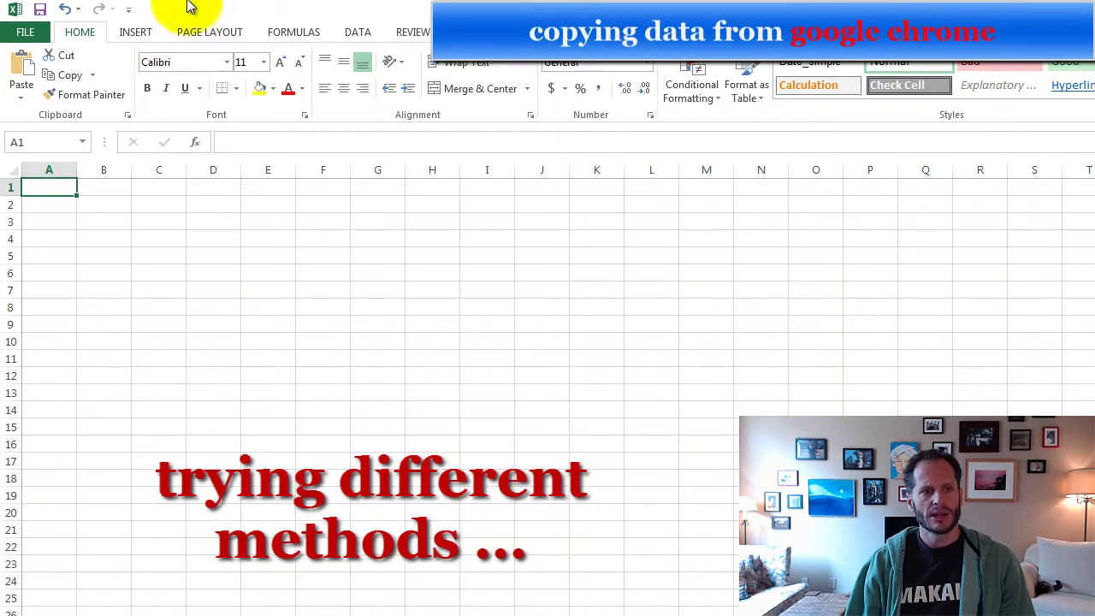
pyautogui.click(22, 96)
pyautogui.click(72, 186)
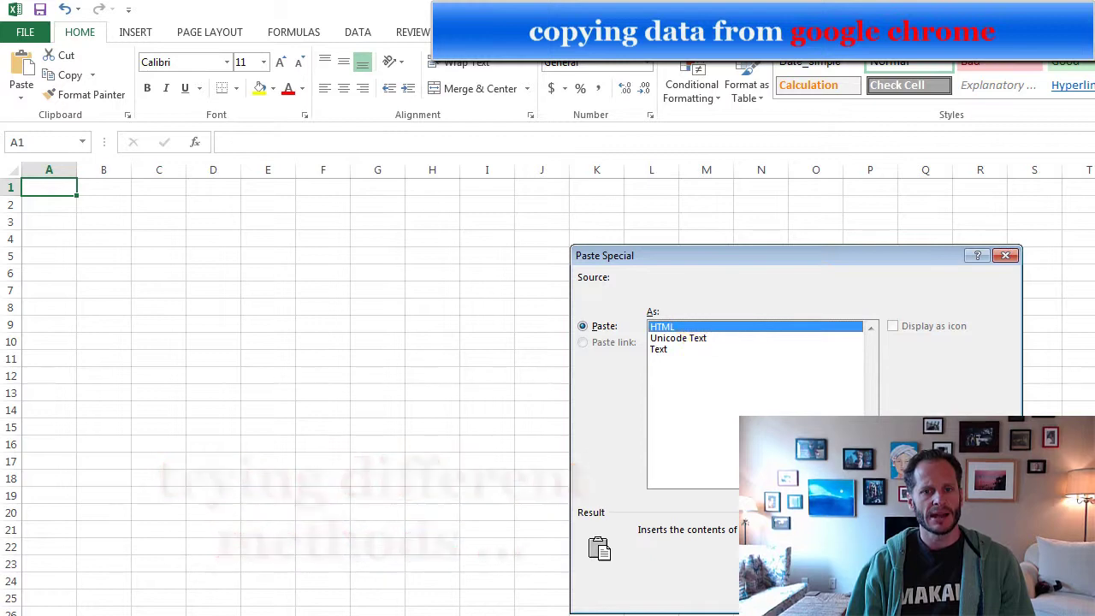
pyautogui.press('Return')
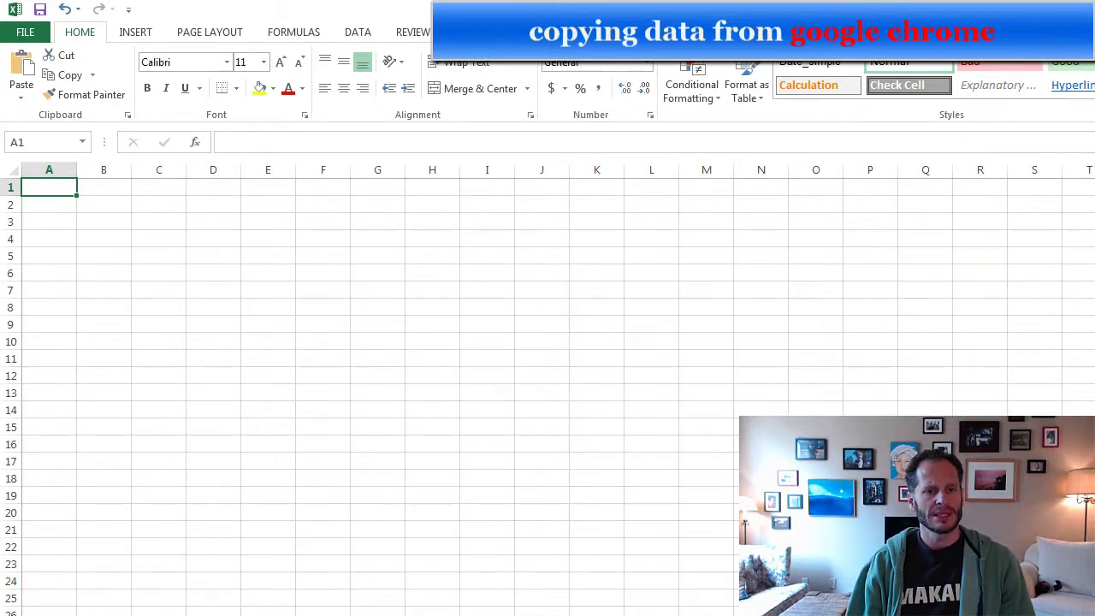
pyautogui.click(509, 322)
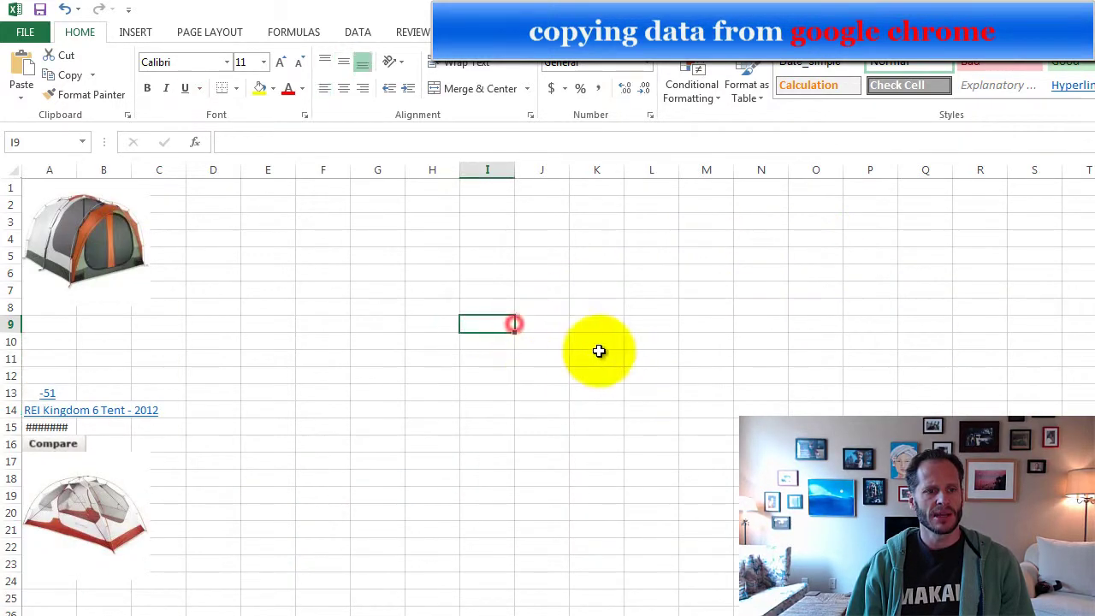
pyautogui.scroll(-6, 499, 440)
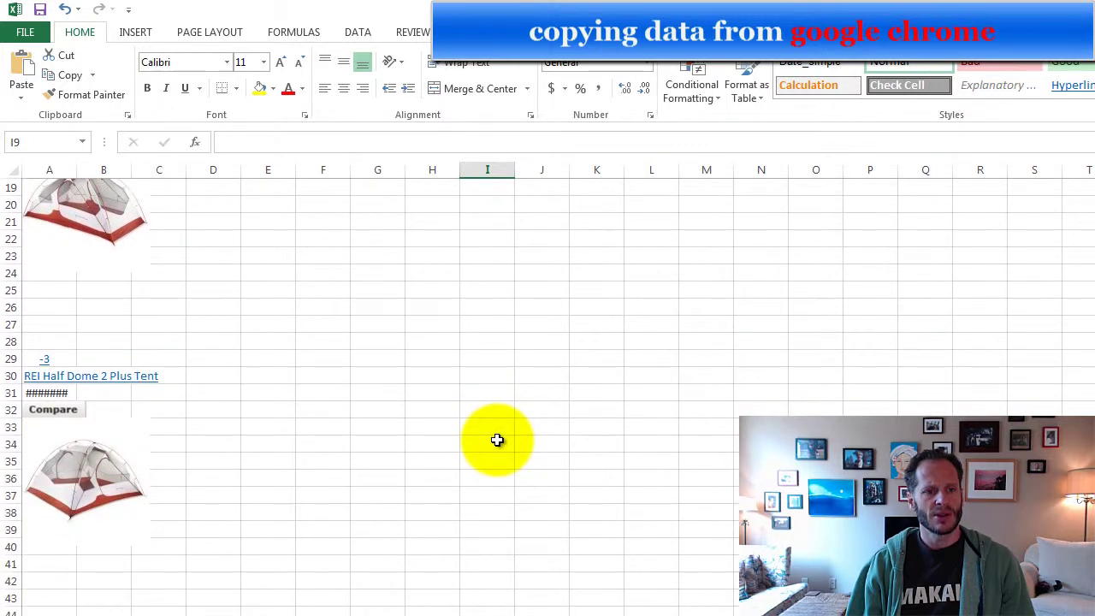
pyautogui.scroll(6, 497, 440)
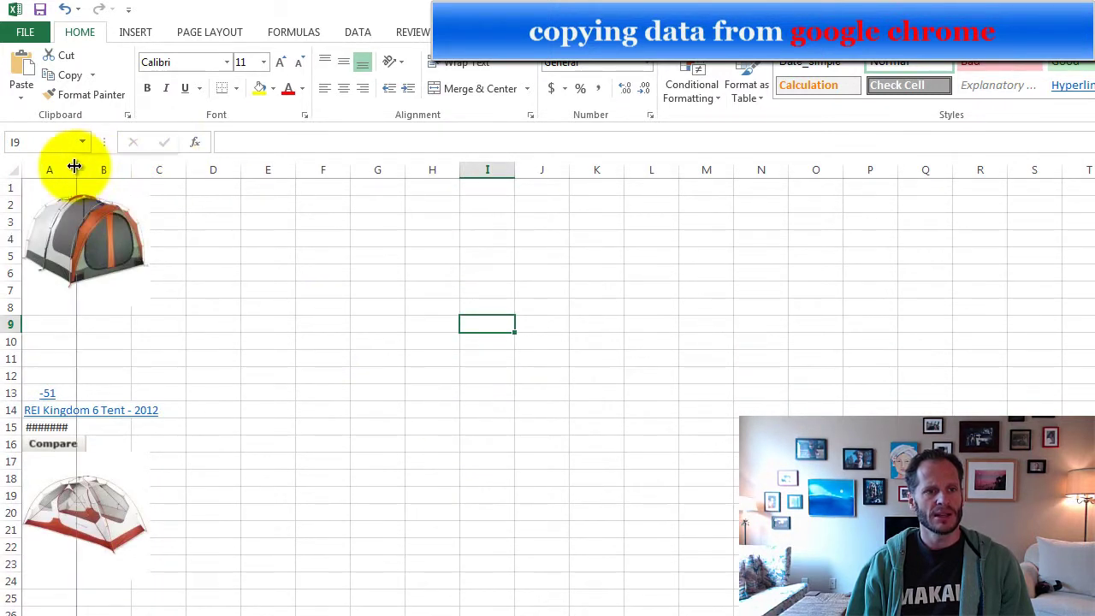
# Step: Widen column A so the pasted tent names and prices fit inside it
pyautogui.moveTo(76, 164); pyautogui.dragTo(166, 172)
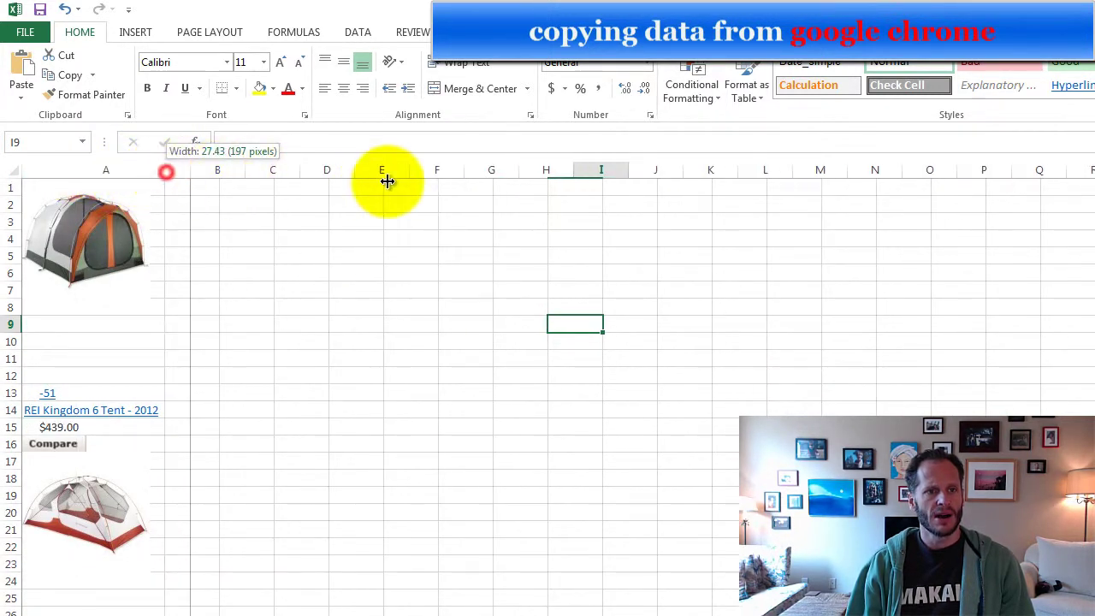
pyautogui.moveTo(387, 181); pyautogui.dragTo(393, 178)
pyautogui.click(244, 392)
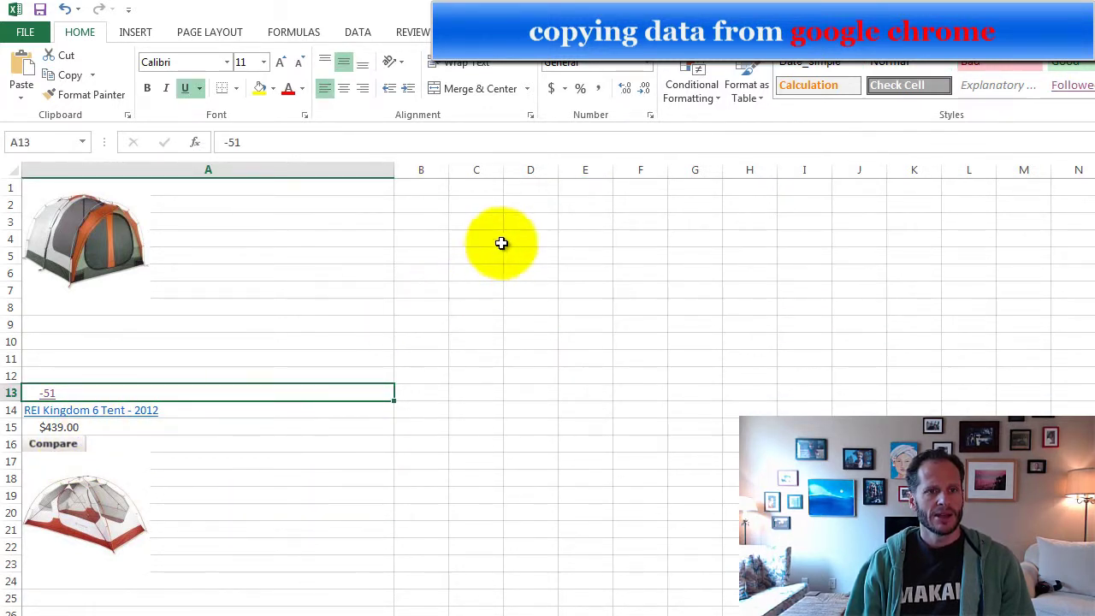
# Step: Undo the column A width changes and the HTML paste
pyautogui.click(67, 9)
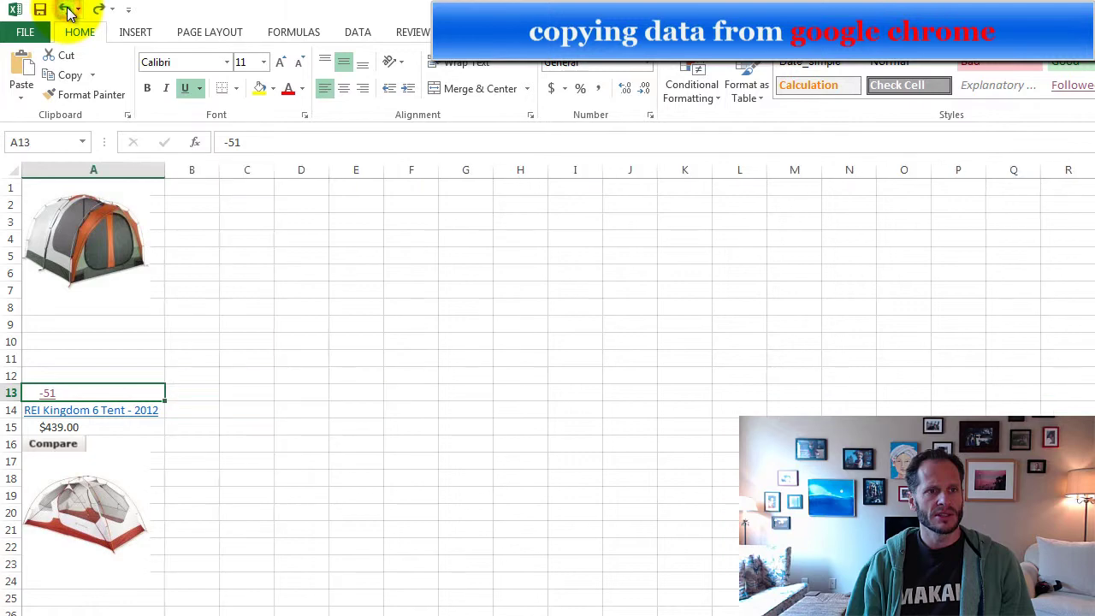
pyautogui.click(68, 10)
pyautogui.click(68, 9)
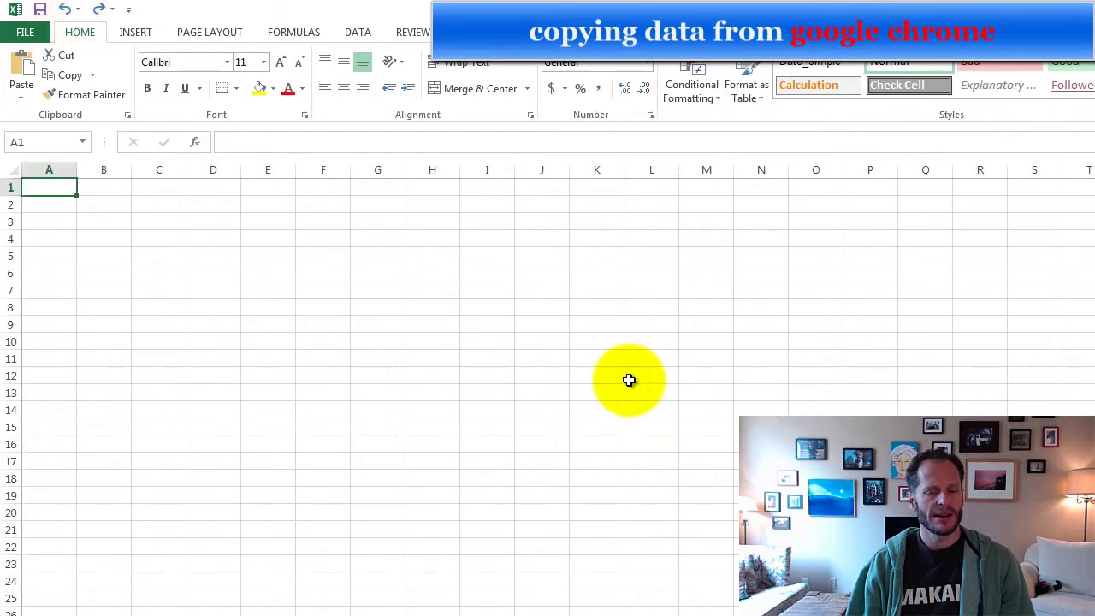
# Step: Switch to Chrome, return to the REI Tents and Shelters page, and display 100 items per page
pyautogui.hotkey('alt', 'Tab')
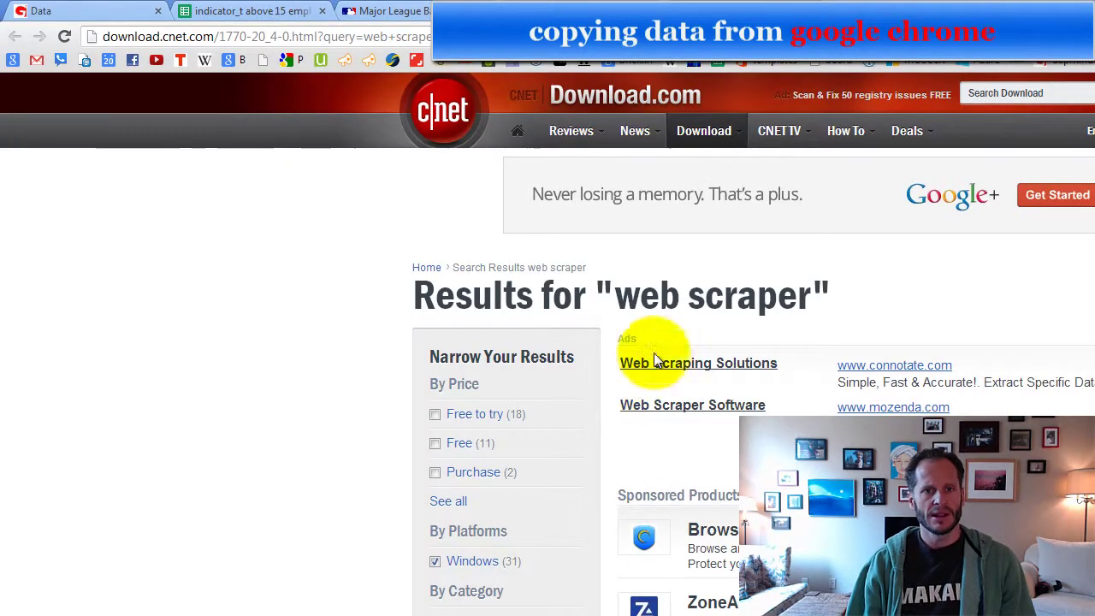
pyautogui.click(418, 10)
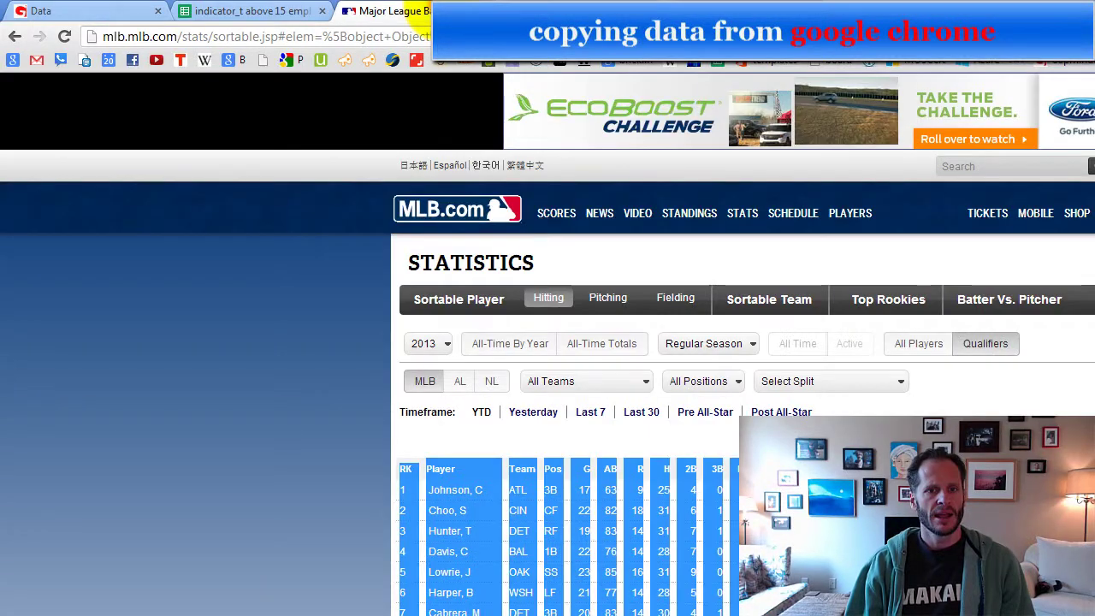
pyautogui.hotkey('ctrl', 'Tab')
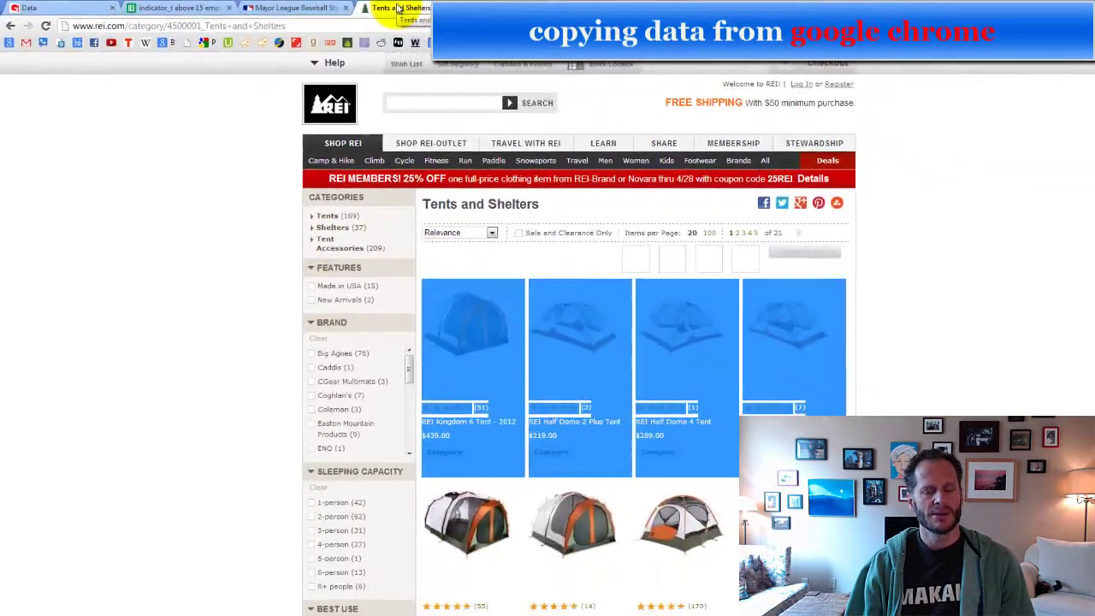
pyautogui.hotkey('alt', 'Tab')
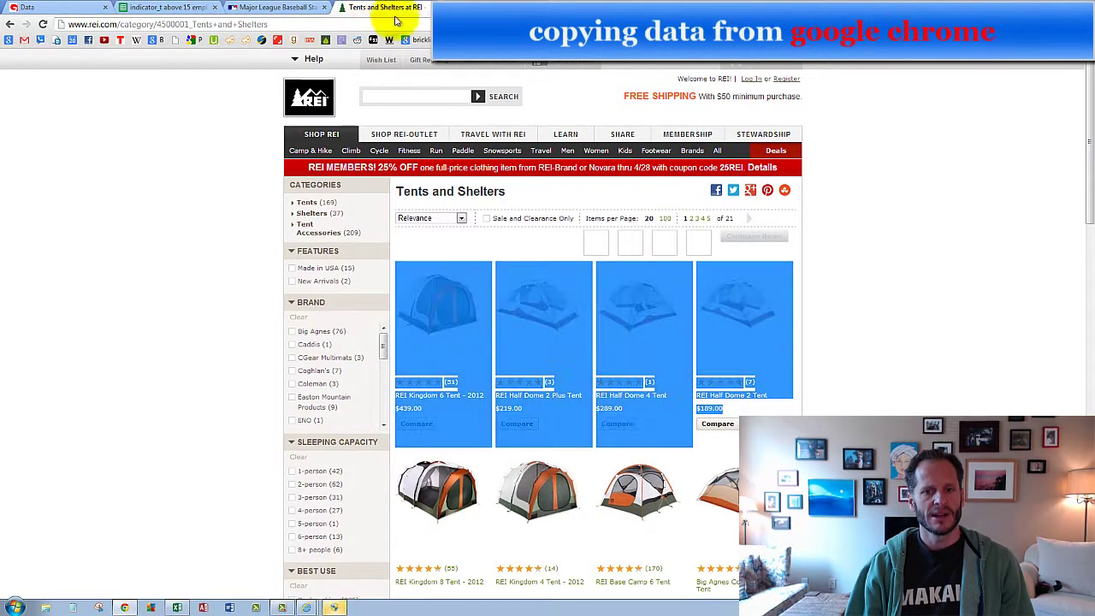
pyautogui.click(941, 296)
pyautogui.moveTo(1089, 176); pyautogui.dragTo(1089, 182)
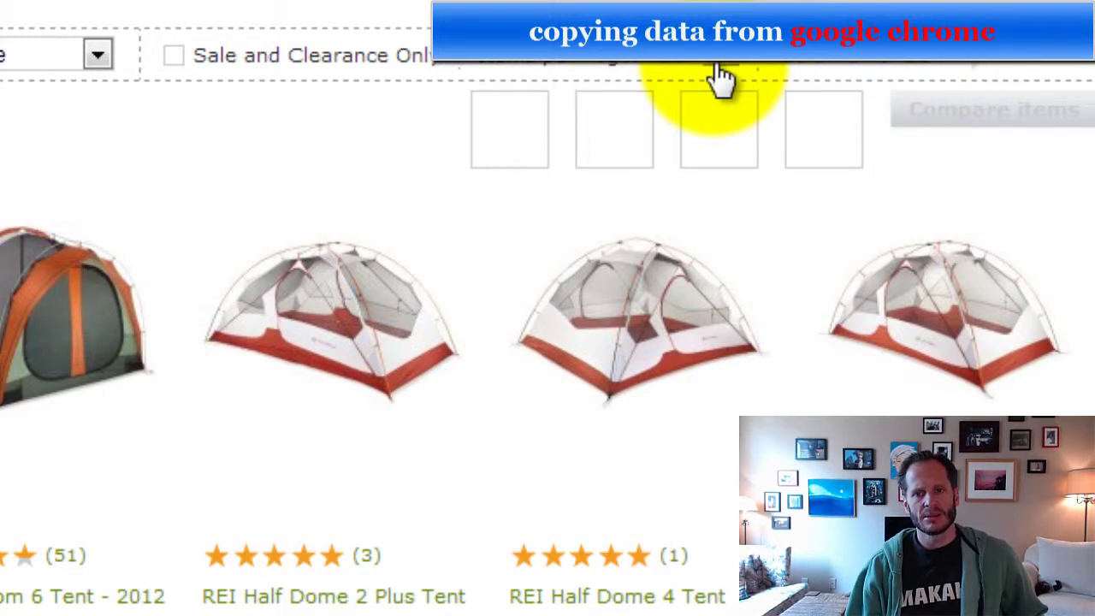
pyautogui.scroll(1, 721, 77)
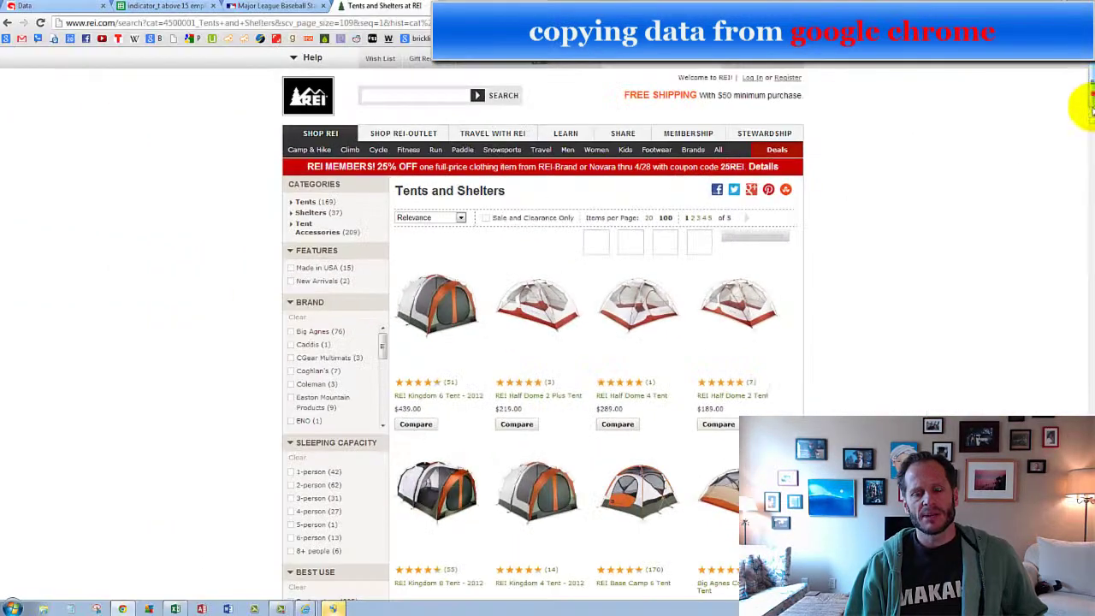
# Step: Copy the page's whole product listing, from the last product, REI InCamp 4 Tent, back up to REI Kingdom 6 Tent
pyautogui.moveTo(1089, 94); pyautogui.dragTo(1090, 496)
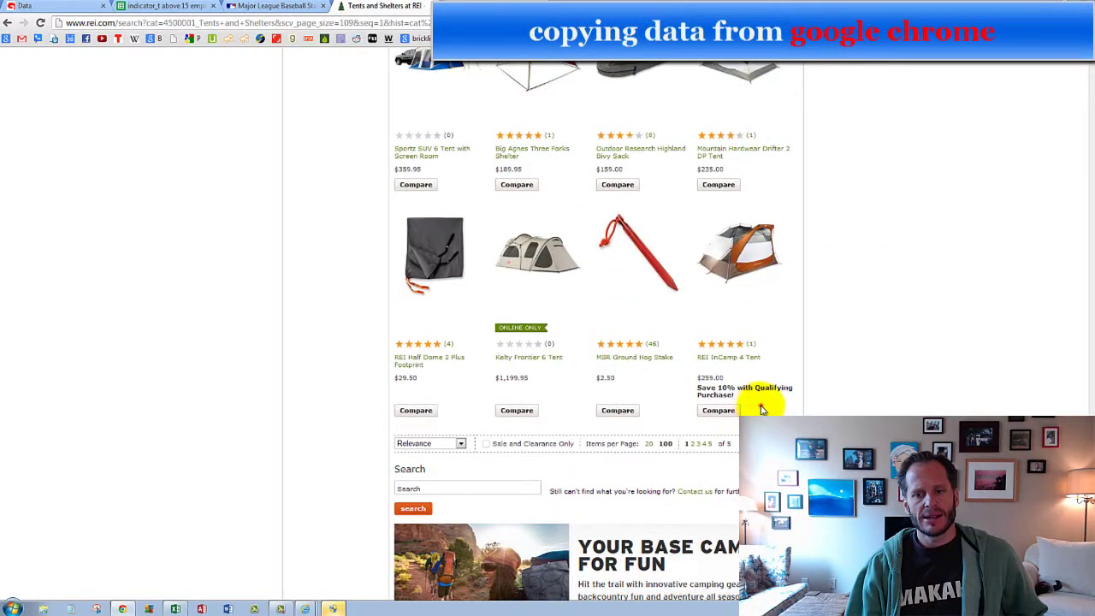
pyautogui.moveTo(762, 410); pyautogui.dragTo(376, 7)
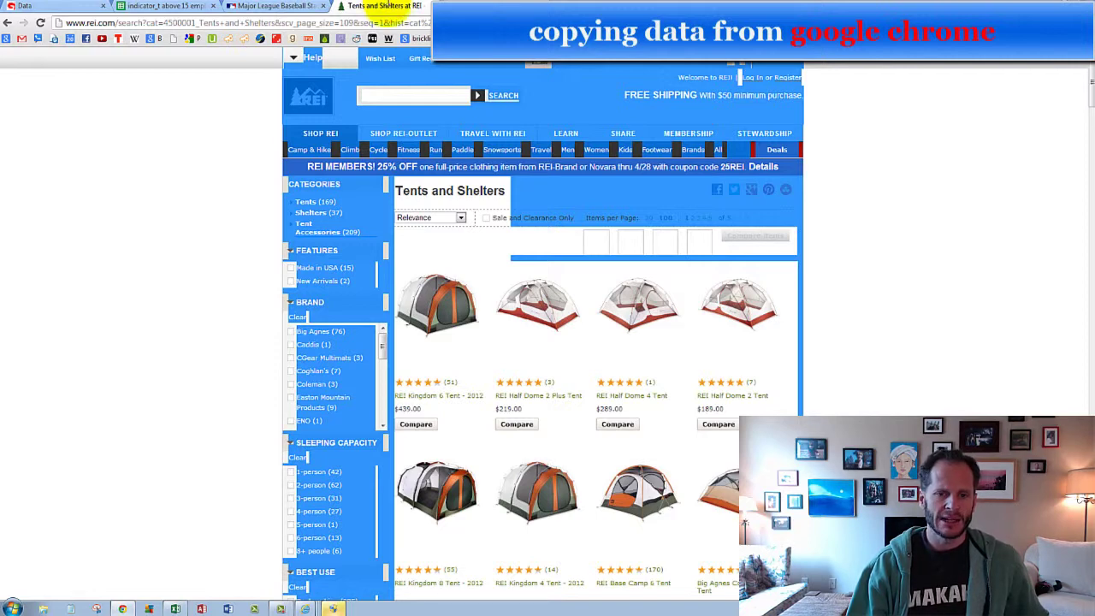
pyautogui.moveTo(376, 7); pyautogui.dragTo(415, 282)
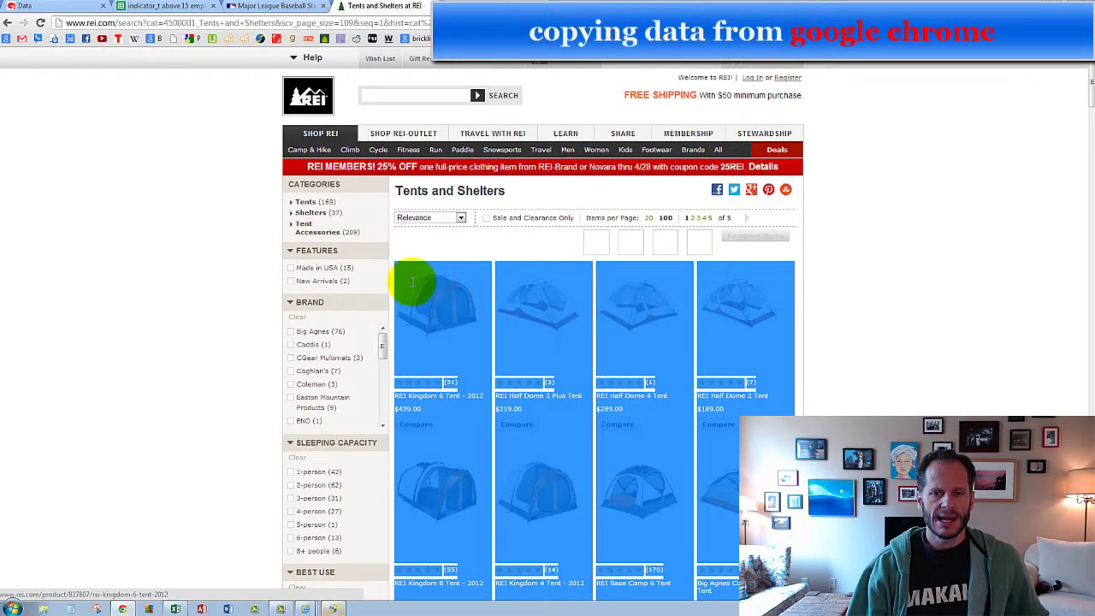
pyautogui.hotkey('ctrl', 'c')
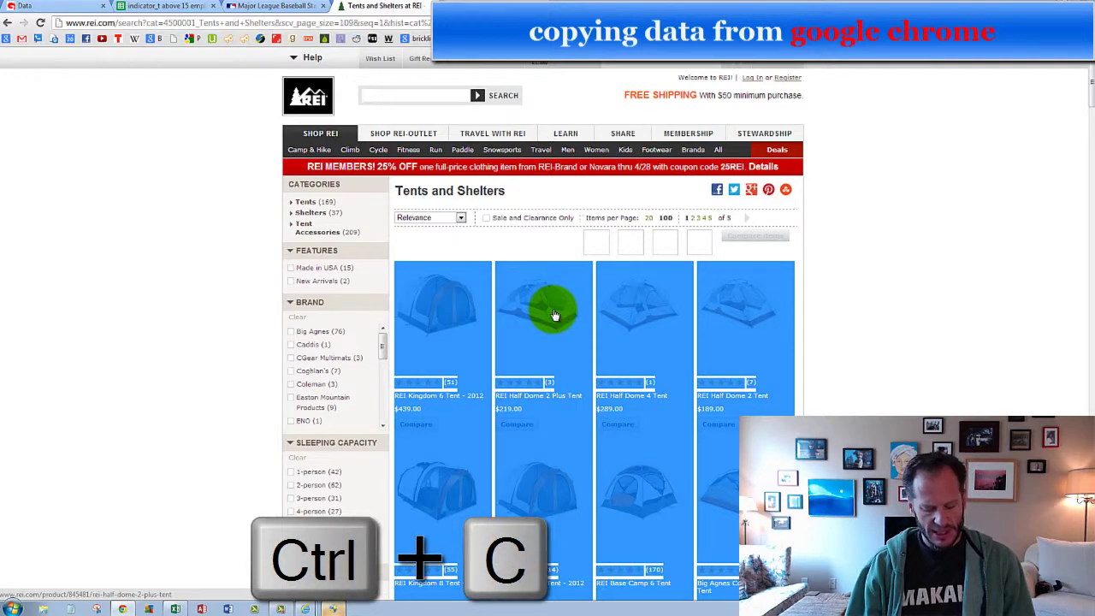
# Step: Switch to Excel and paste the copied product listing into cell A1 as Text with Paste Special
pyautogui.hotkey('alt', 'Tab')
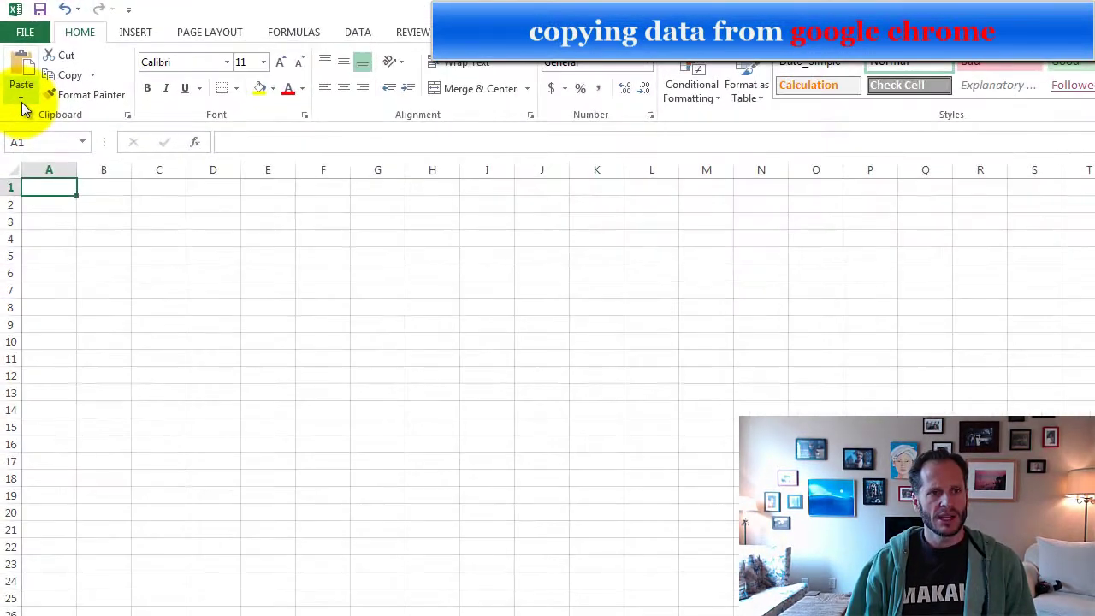
pyautogui.click(22, 101)
pyautogui.click(69, 182)
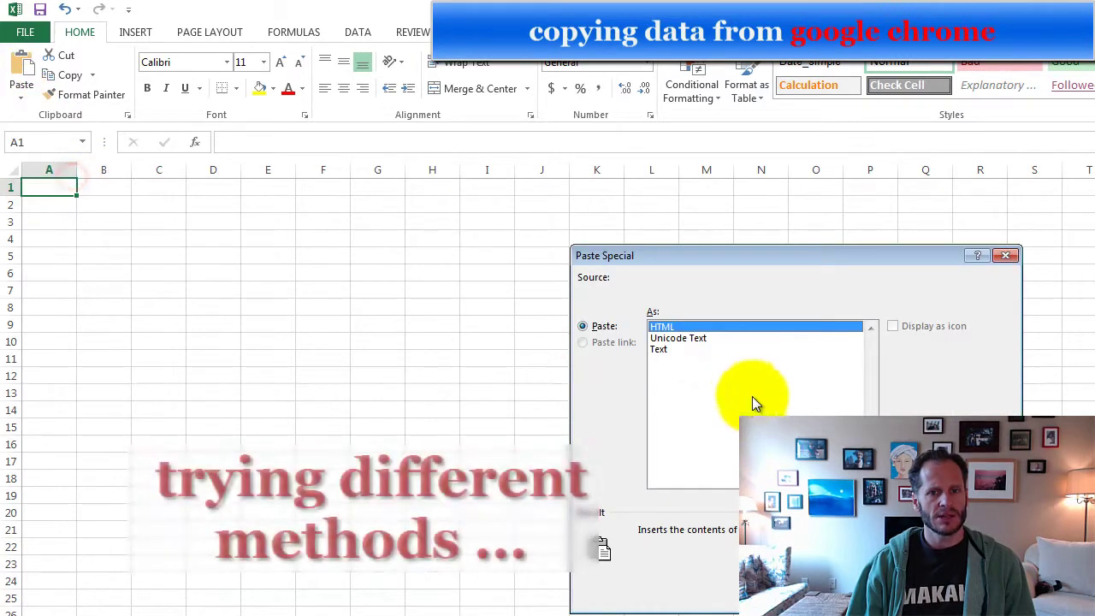
pyautogui.doubleClick(705, 349)
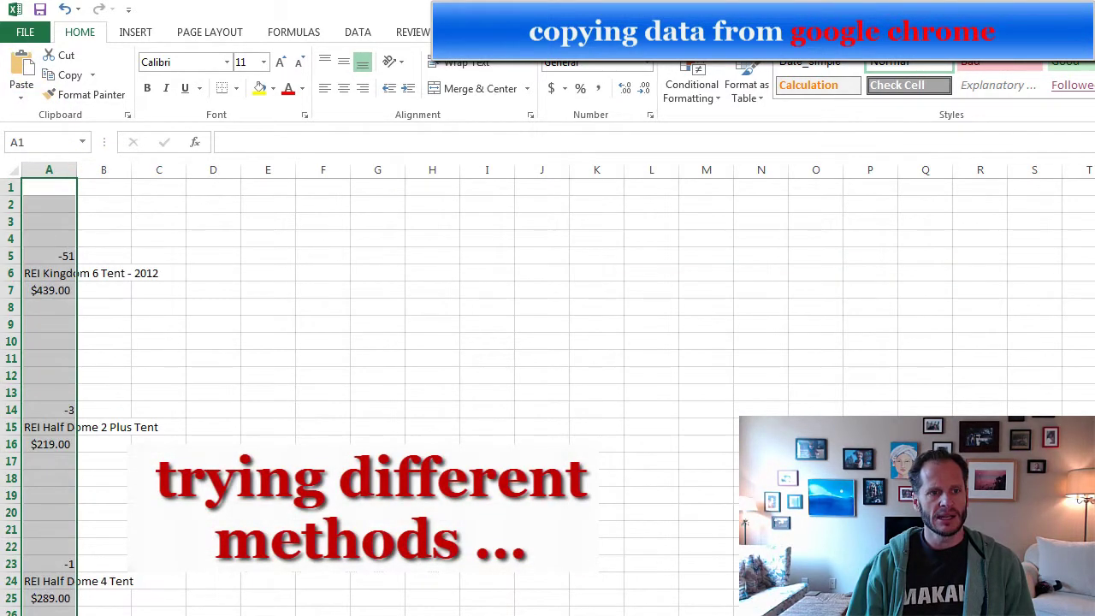
# Step: Auto-fit column A to the pasted listing and narrow it to roughly the width of the tent names
pyautogui.doubleClick(77, 170)
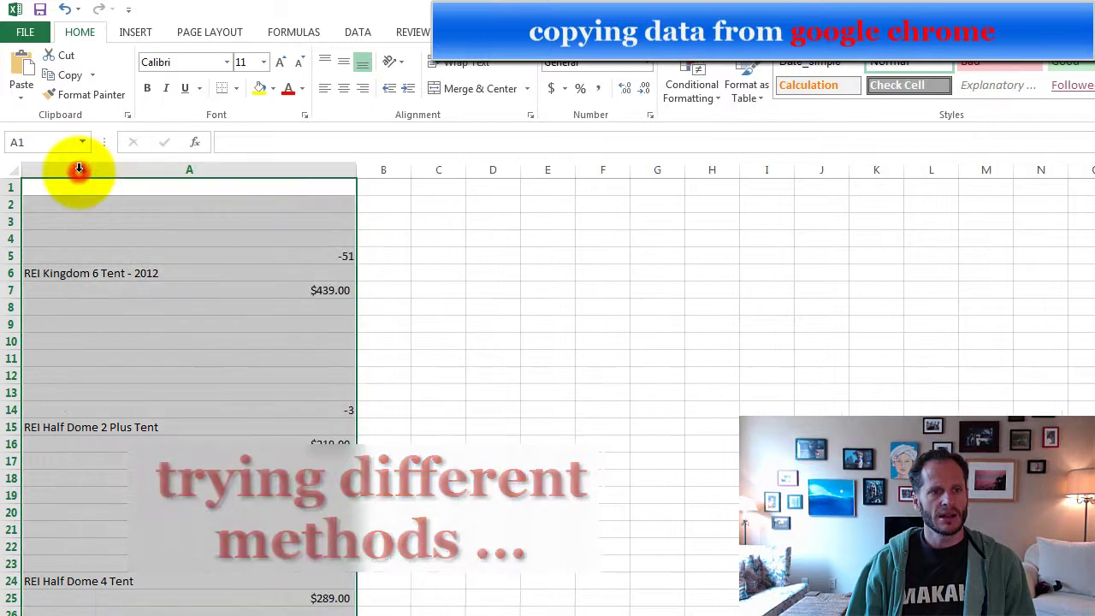
pyautogui.click(257, 304)
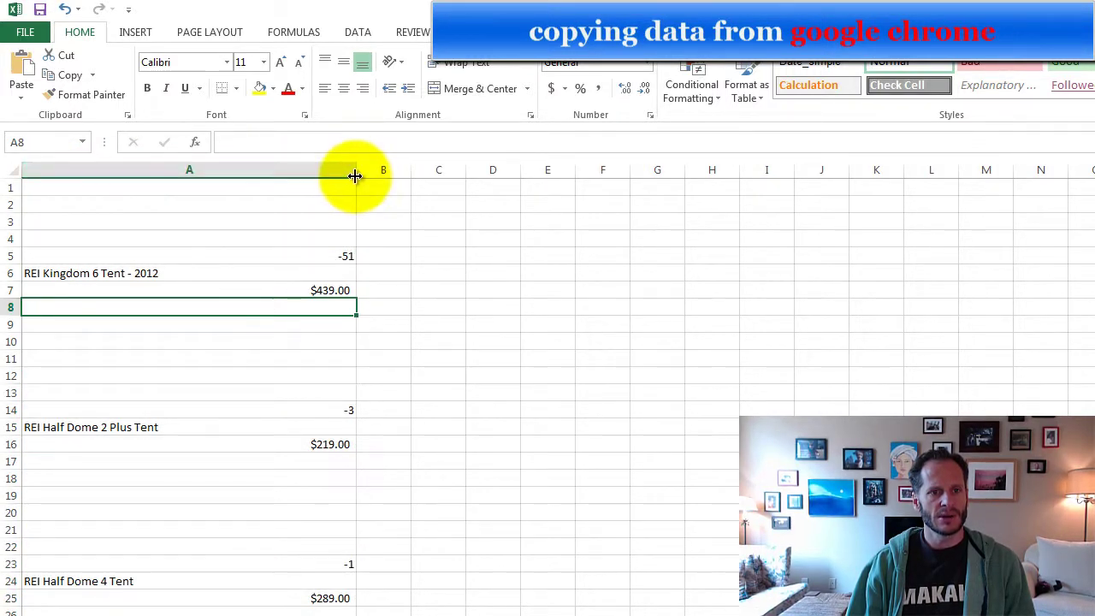
pyautogui.moveTo(355, 175); pyautogui.dragTo(137, 169)
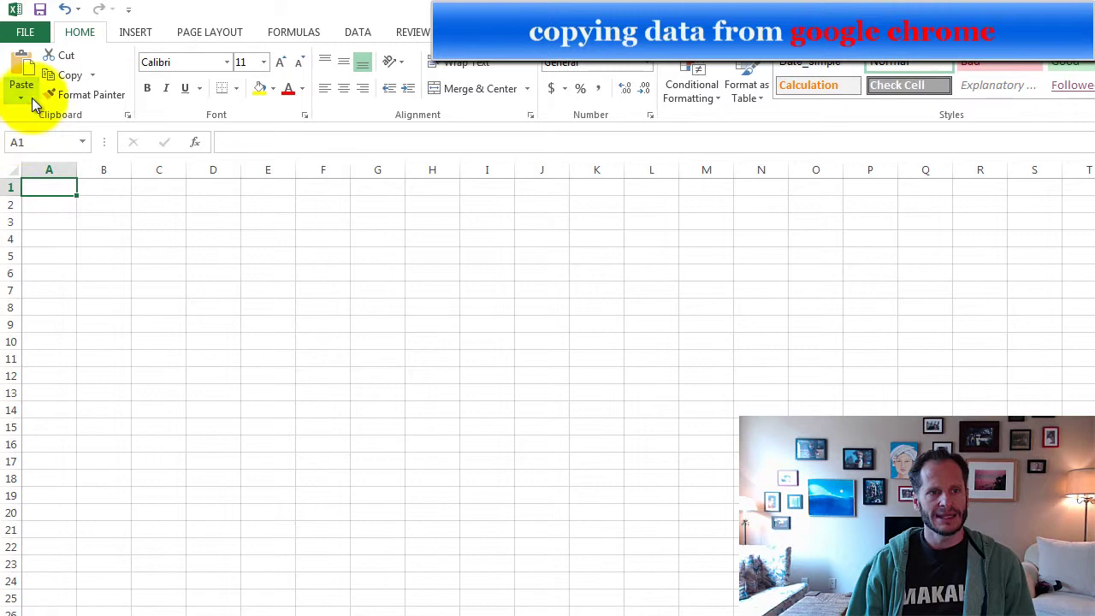
# Step: Paste the product listing as Unicode Text into cell A1 of a blank worksheet with Paste Special
pyautogui.click(21, 94)
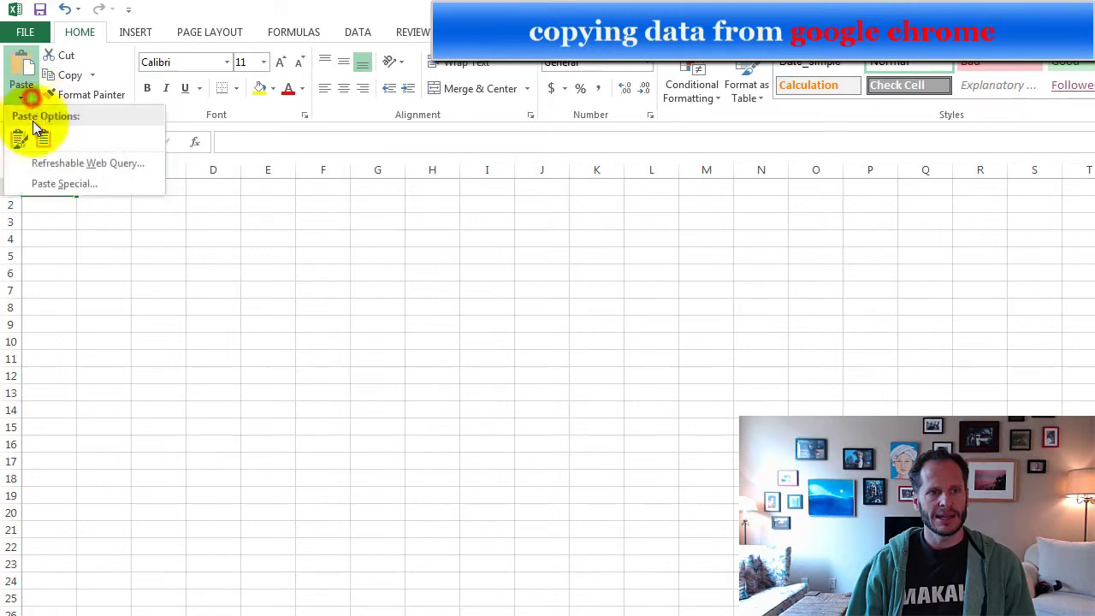
pyautogui.click(53, 184)
pyautogui.click(697, 337)
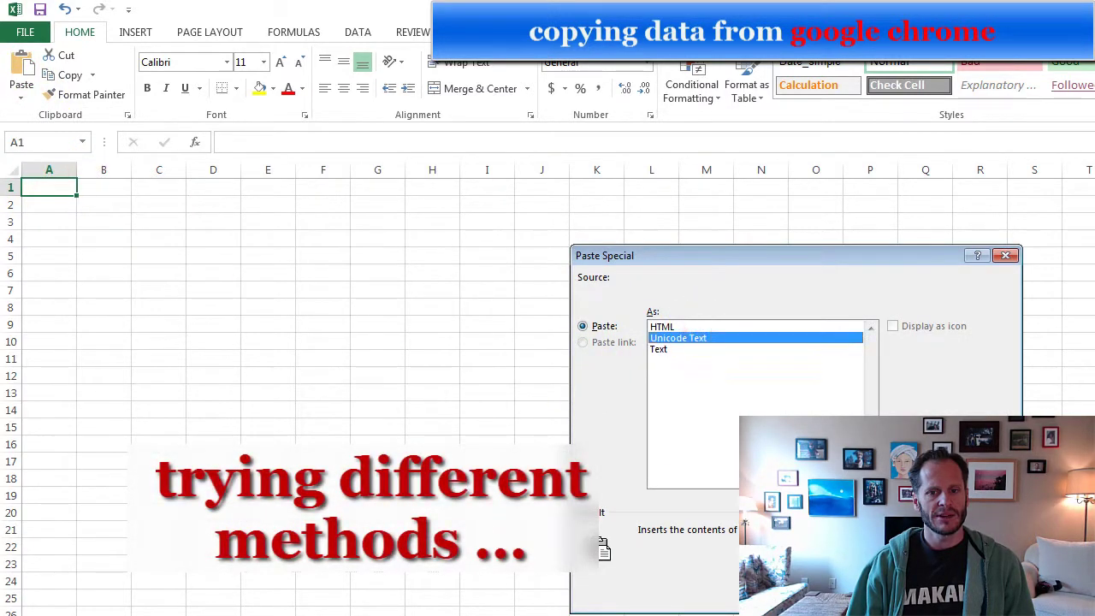
pyautogui.press('Return')
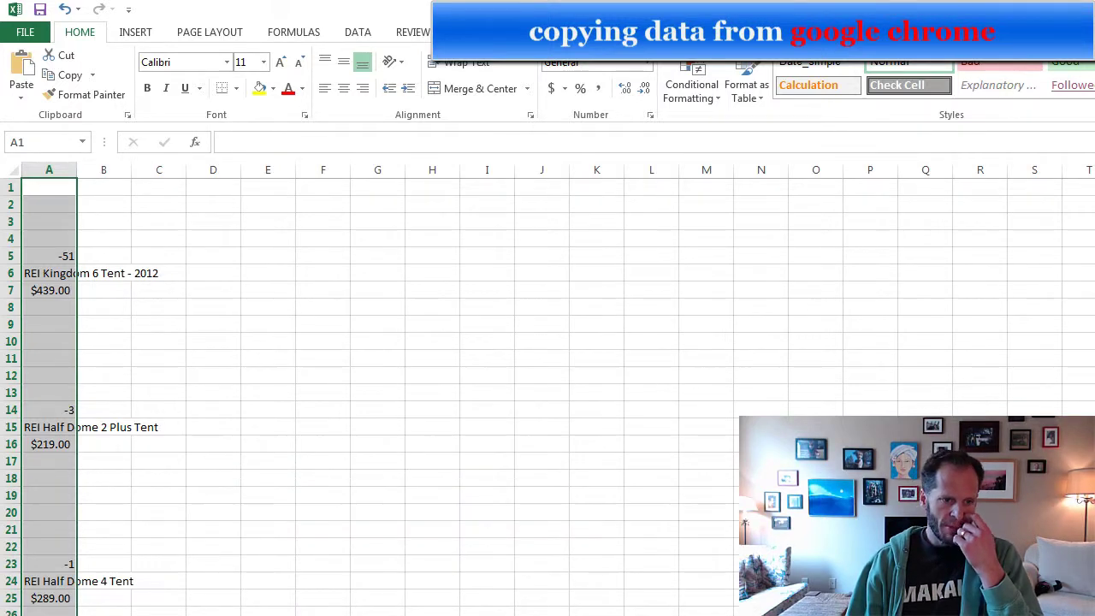
# Step: Switch to Notepad, paste the product listing into the empty document, and copy all of its text
pyautogui.hotkey('alt', 'Tab')
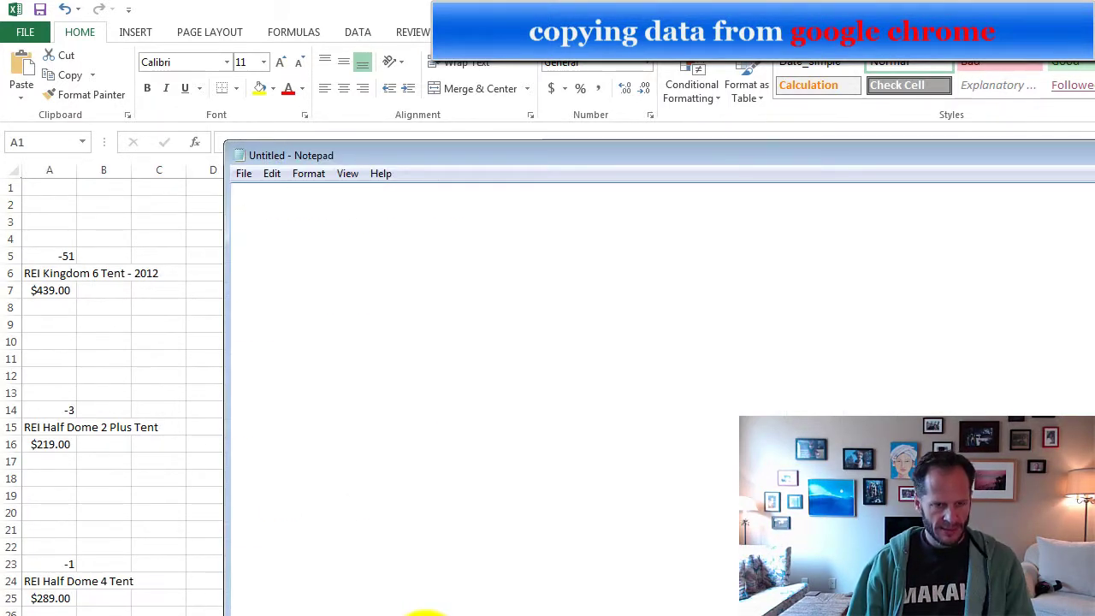
pyautogui.hotkey('ctrl', 'v')
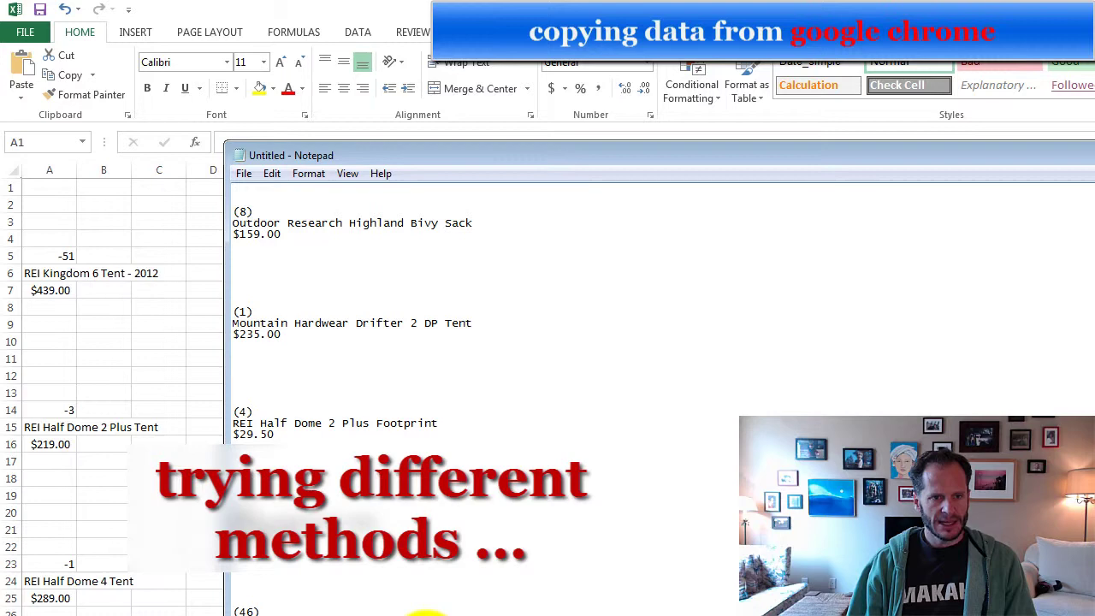
pyautogui.hotkey('ctrl', 'a')
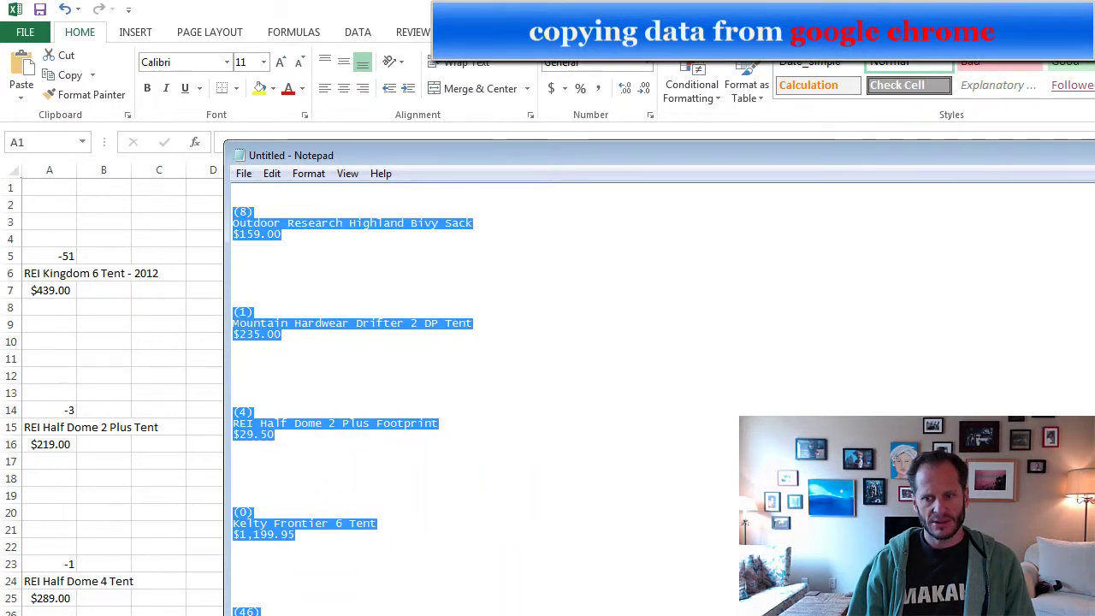
# Step: Switch to Excel and paste the text copied from Notepad as Text into cell A1 of a new worksheet with Paste Special
pyautogui.hotkey('alt', 'Tab')
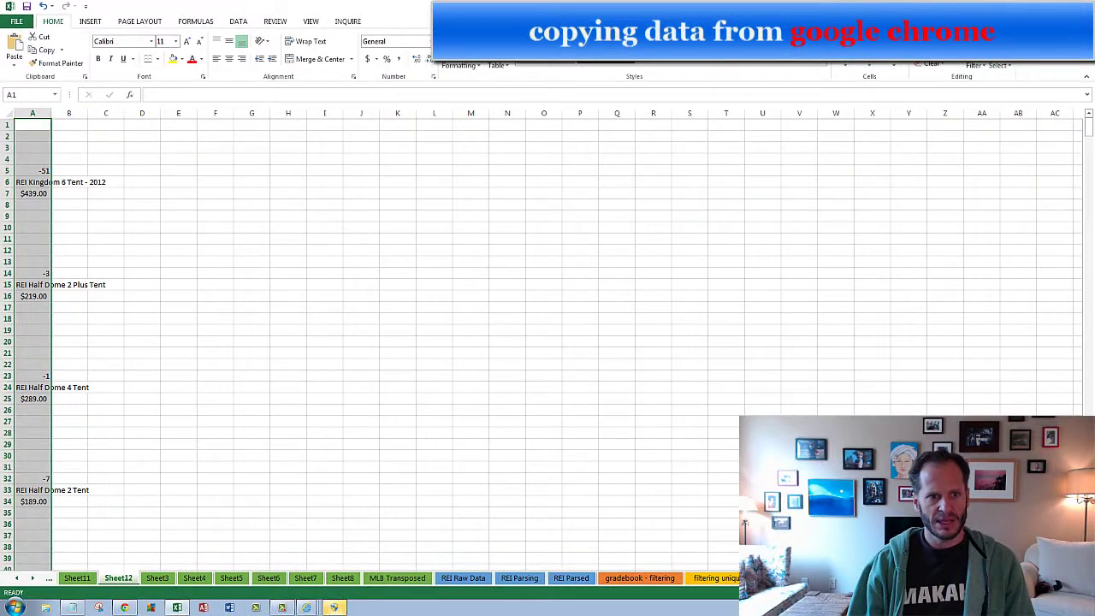
pyautogui.hotkey('shift', 'F11')
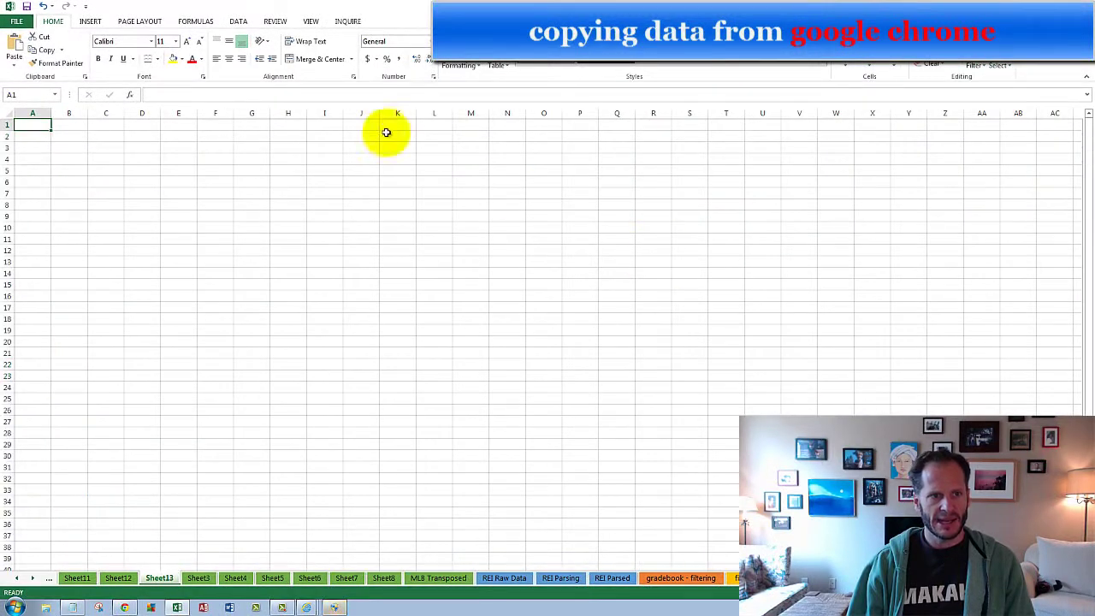
pyautogui.click(14, 67)
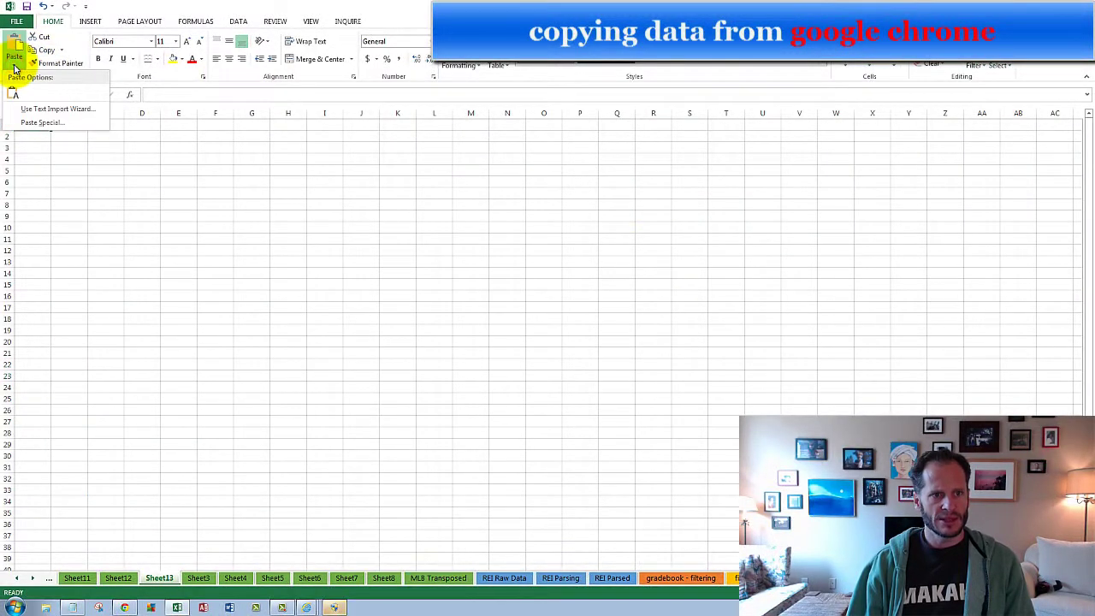
pyautogui.click(36, 122)
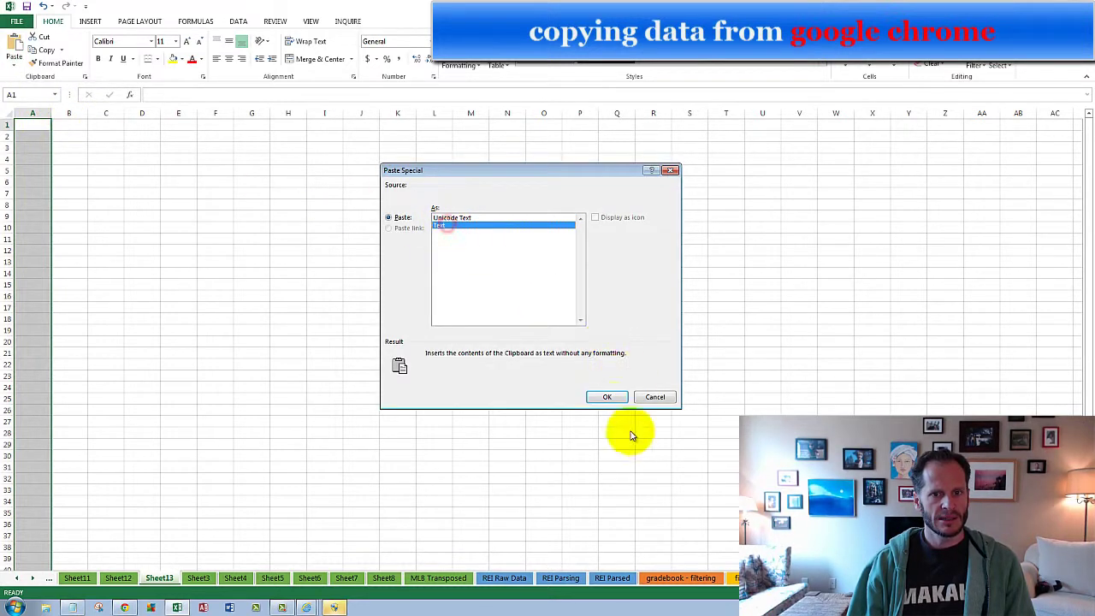
pyautogui.click(607, 395)
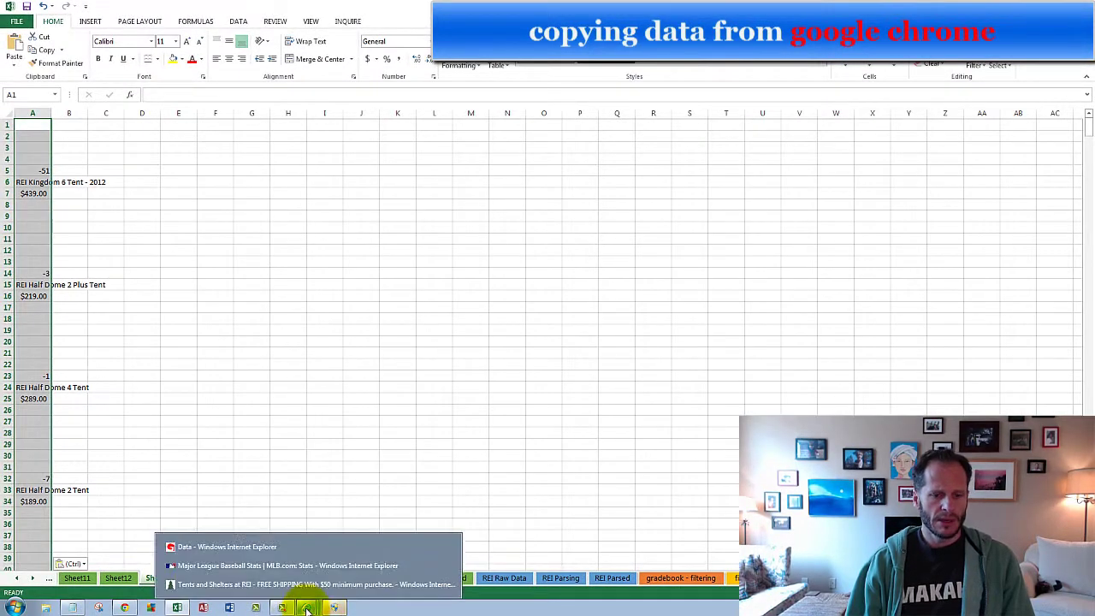
# Step: Switch to the REI Tents and Shelters page in Internet Explorer and copy its whole product listing
pyautogui.hotkey('alt', 'Tab')
pyautogui.hotkey('alt', 'Tab')
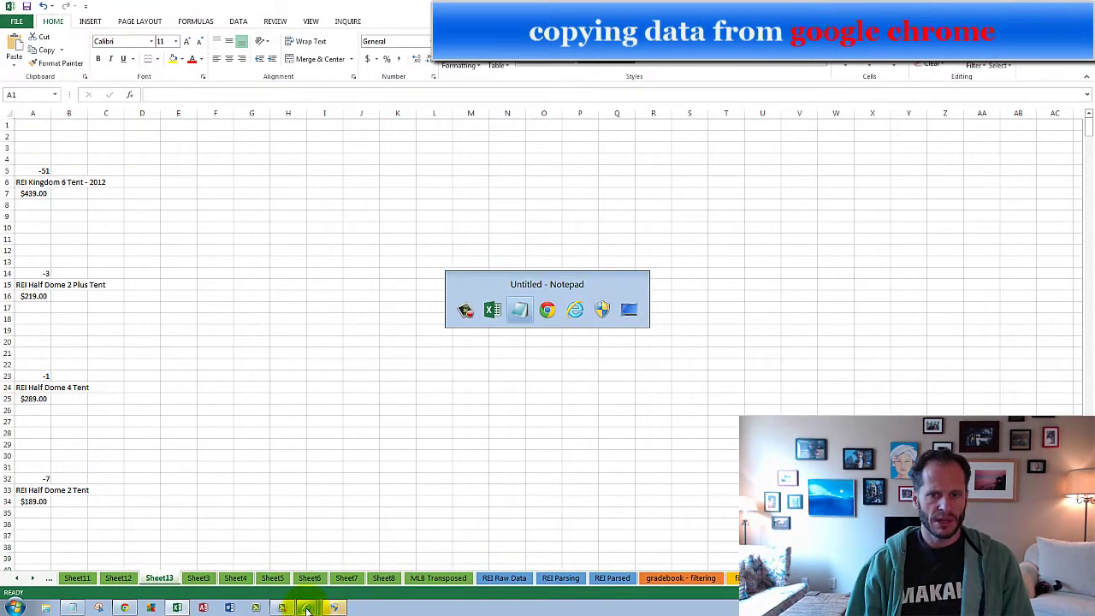
pyautogui.hotkey('alt', 'Tab')
pyautogui.hotkey('alt', 'Tab')
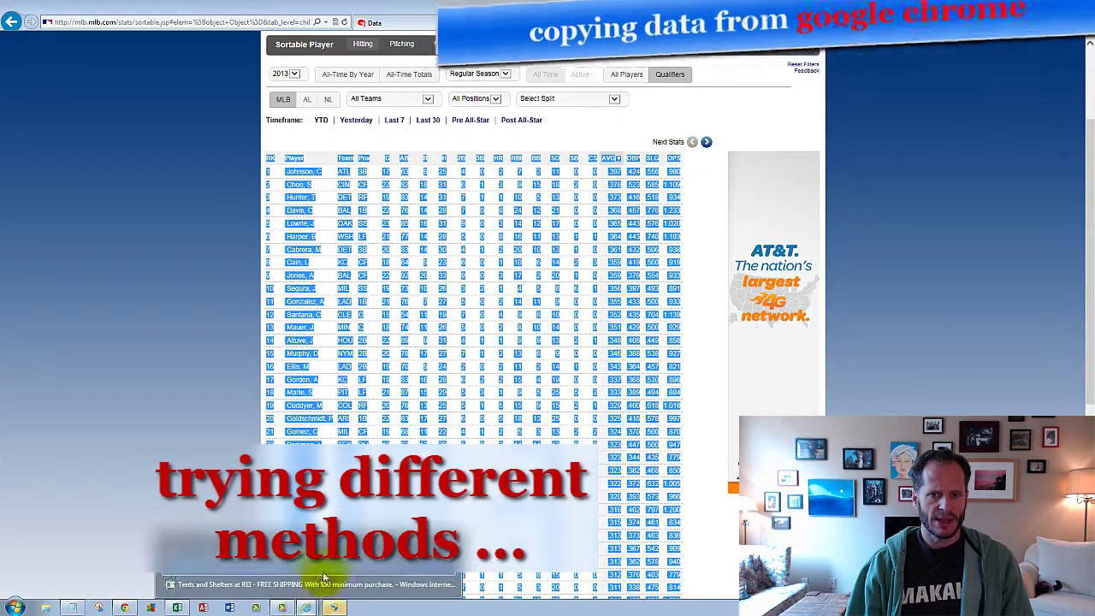
pyautogui.click(601, 24)
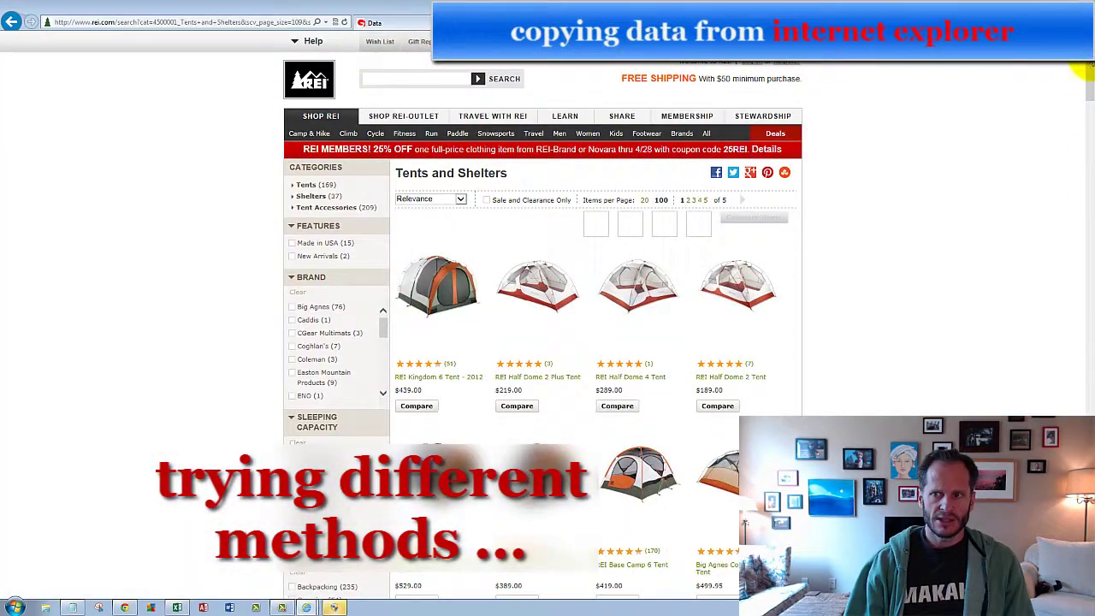
pyautogui.moveTo(1085, 72); pyautogui.dragTo(1083, 504)
pyautogui.moveTo(725, 438); pyautogui.dragTo(427, 238)
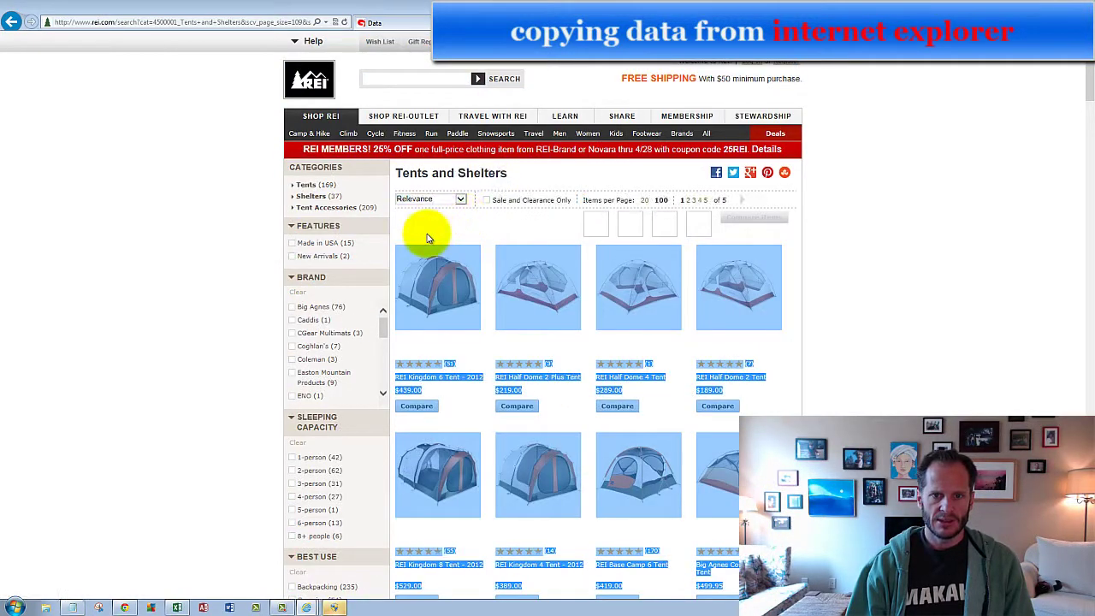
# Step: Switch to Excel and paste the Internet Explorer listing as Text into cell A1 of a blank worksheet with Paste Special
pyautogui.hotkey('alt', 'Tab')
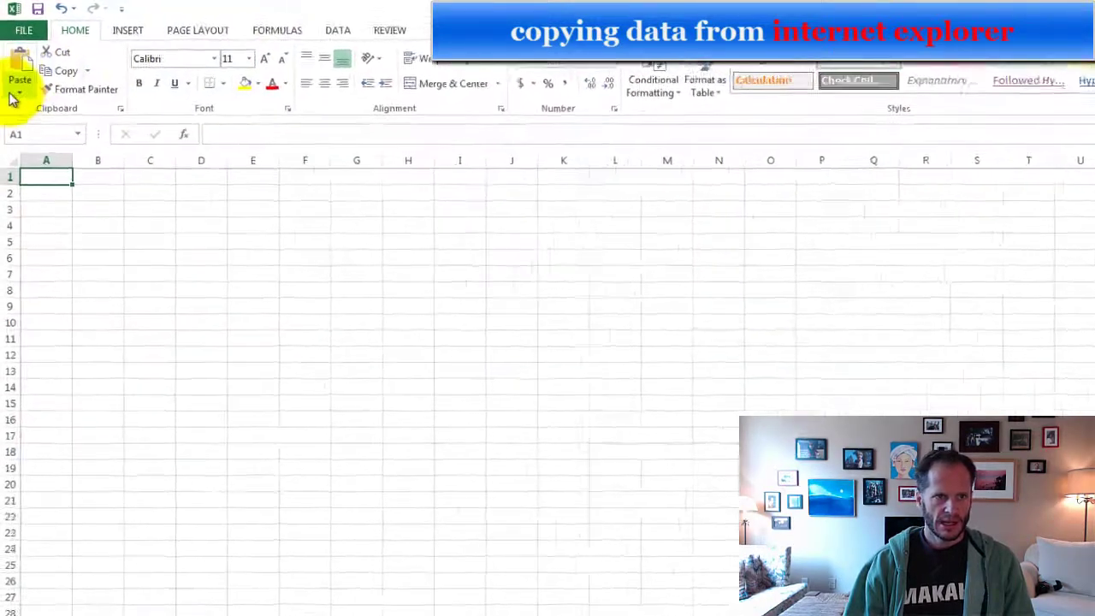
pyautogui.click(13, 64)
pyautogui.click(47, 185)
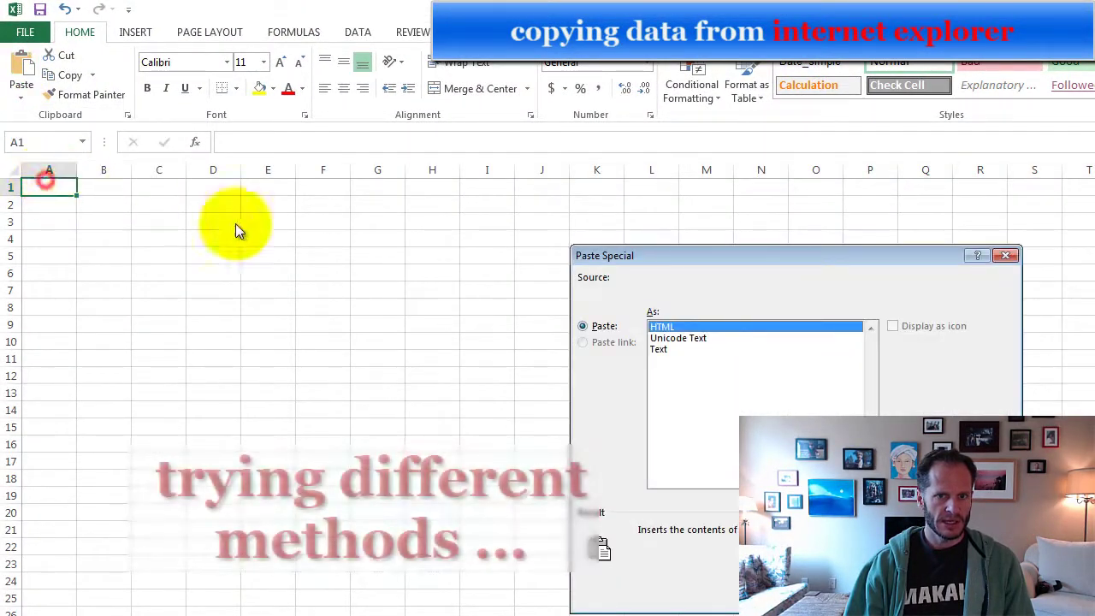
pyautogui.click(693, 350)
pyautogui.click(890, 563)
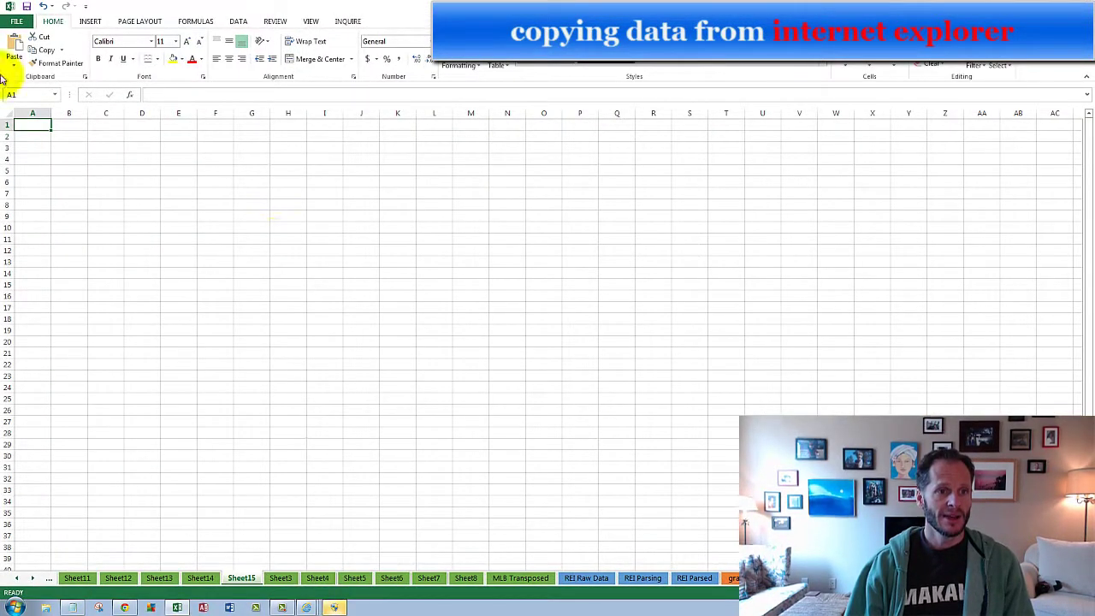
# Step: Paste the Internet Explorer listing as Unicode Text into cell A1 of another blank worksheet with Paste Special
pyautogui.click(14, 70)
pyautogui.click(33, 109)
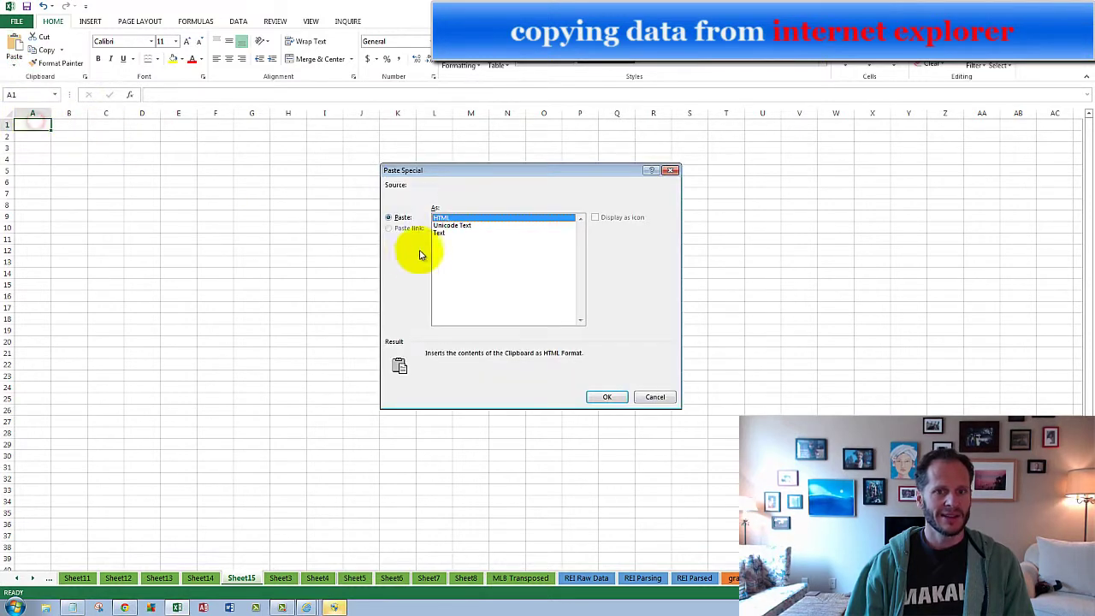
pyautogui.click(450, 226)
pyautogui.click(607, 398)
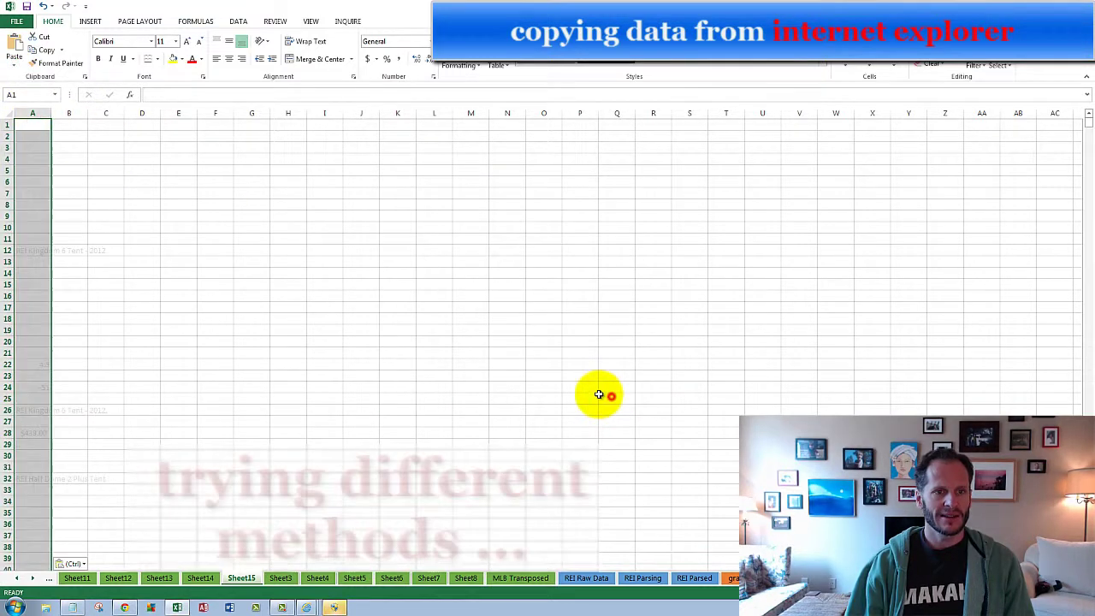
pyautogui.click(278, 411)
# Step: Compare the tent listing on the REI page in Google Chrome with the pasted rows in Excel
pyautogui.hotkey('alt', 'Tab')
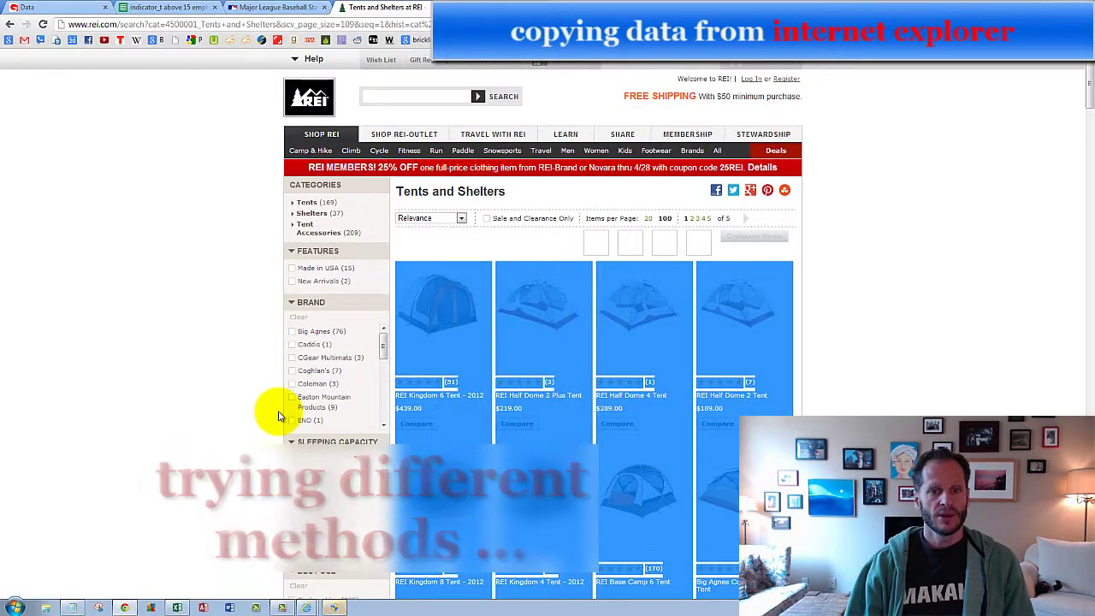
pyautogui.hotkey('alt', 'Tab')
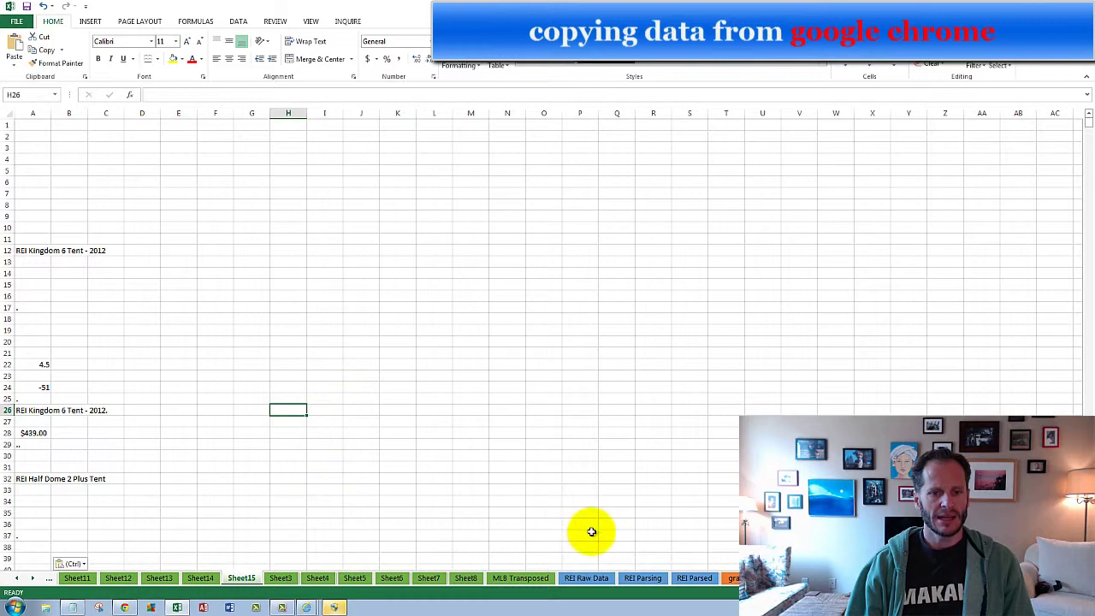
pyautogui.hotkey('alt', 'Tab')
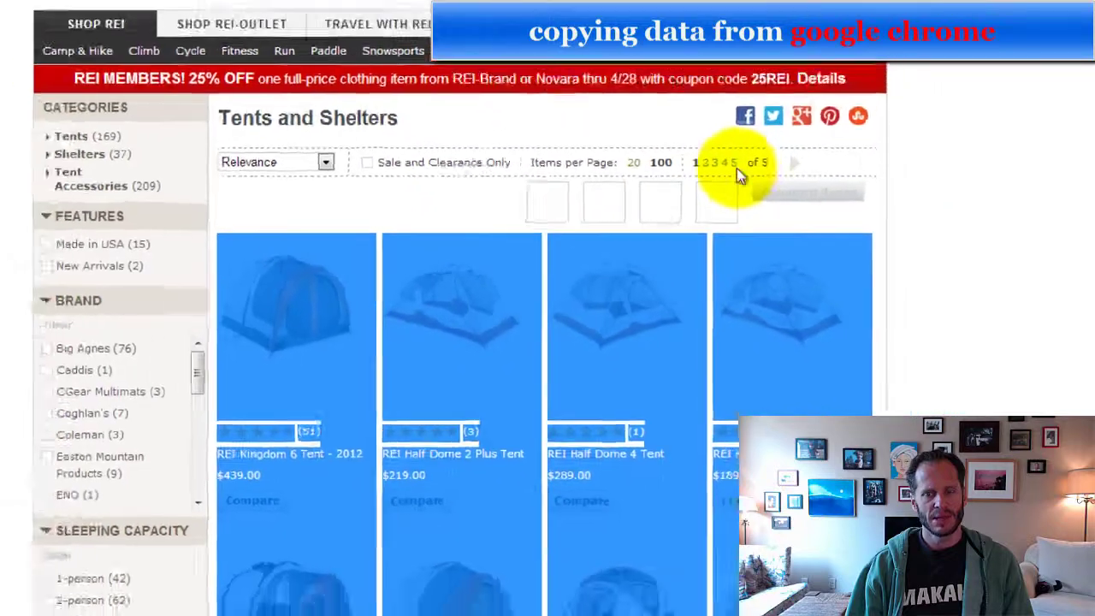
pyautogui.hotkey('alt', 'Tab')
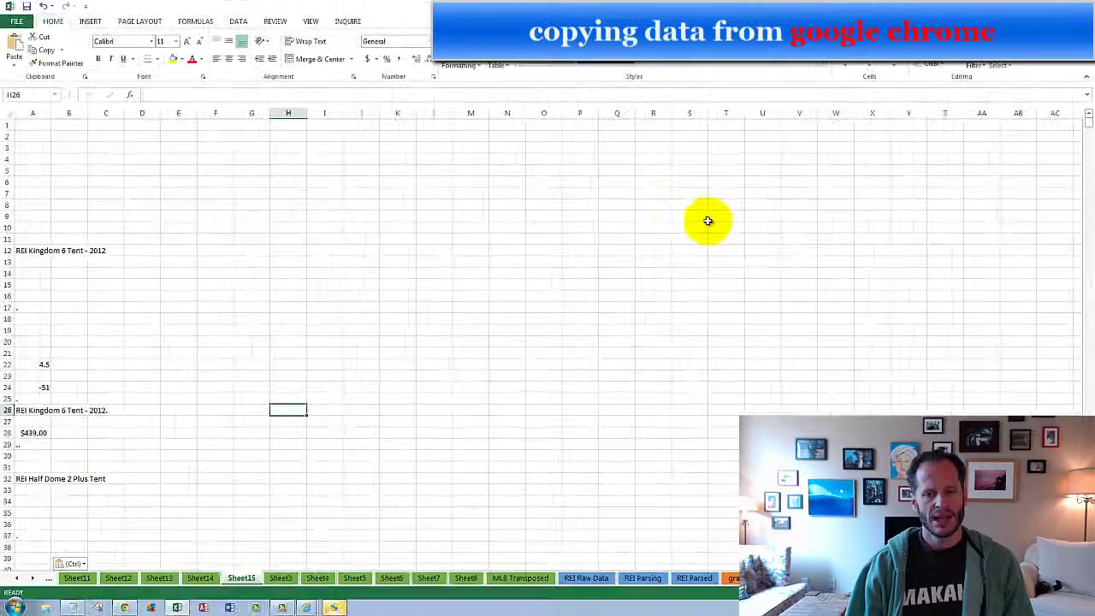
# Step: Review the full tent listing on the REI Raw Data sheet and compare it with the REI Parsed sheet
pyautogui.click(587, 579)
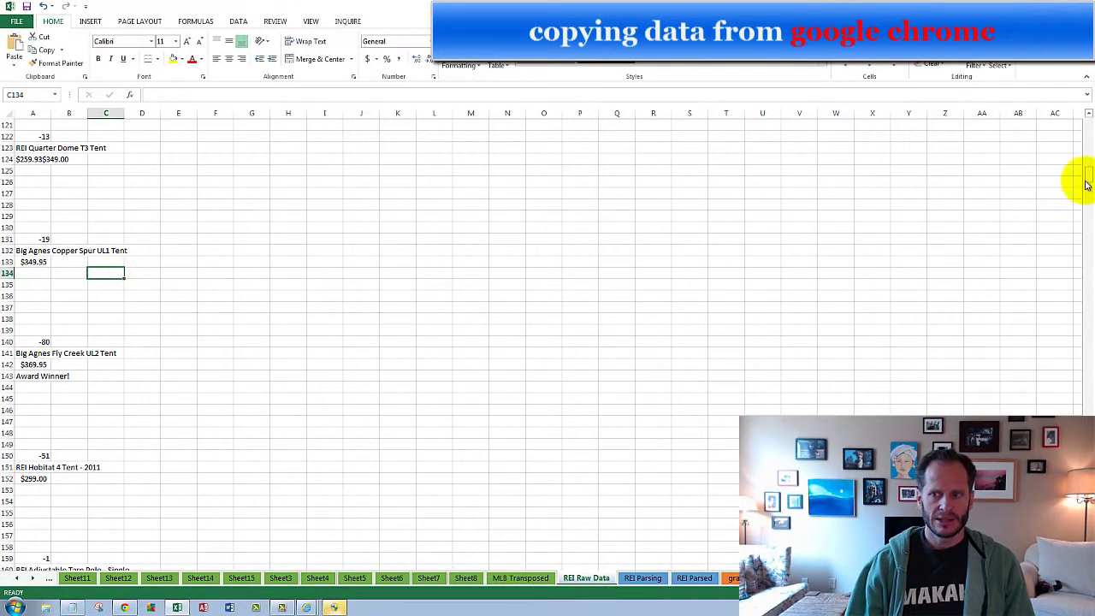
pyautogui.moveTo(1087, 184); pyautogui.dragTo(1086, 190)
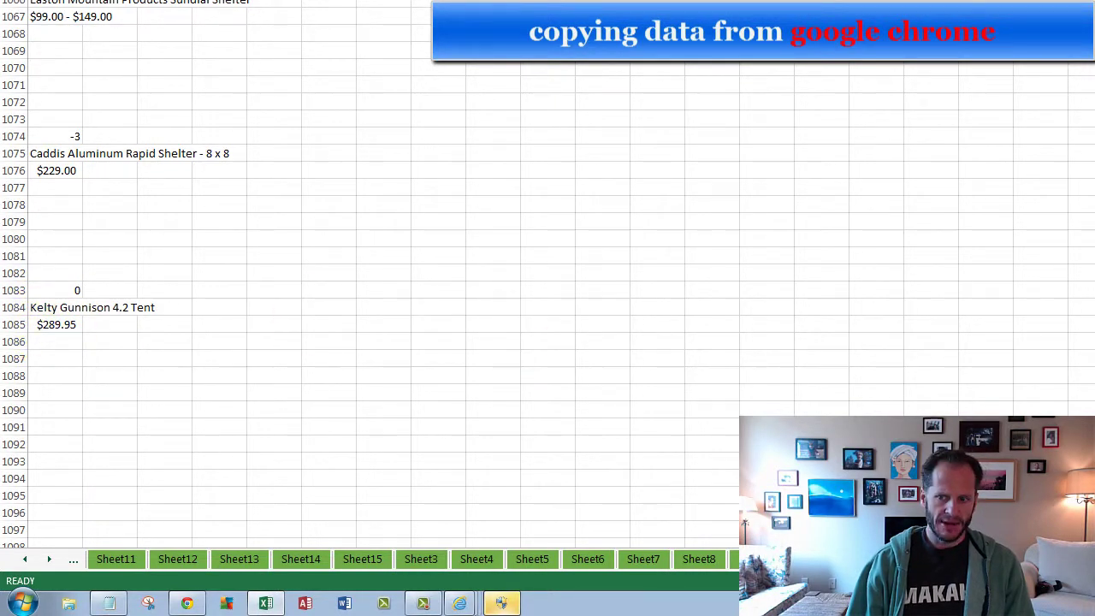
pyautogui.moveTo(1087, 453); pyautogui.dragTo(1087, 94)
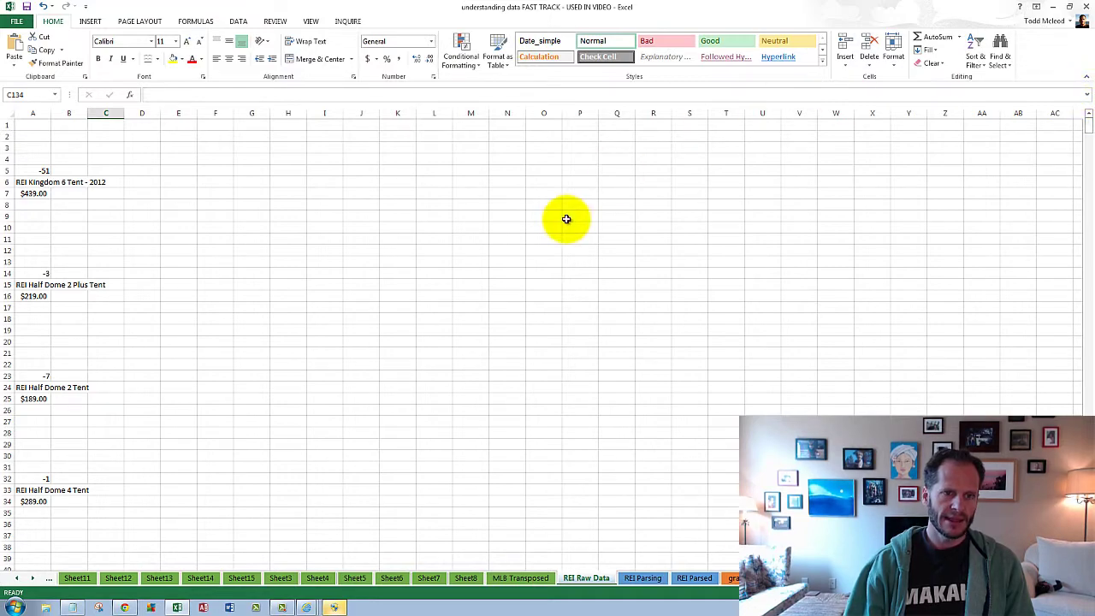
pyautogui.click(700, 577)
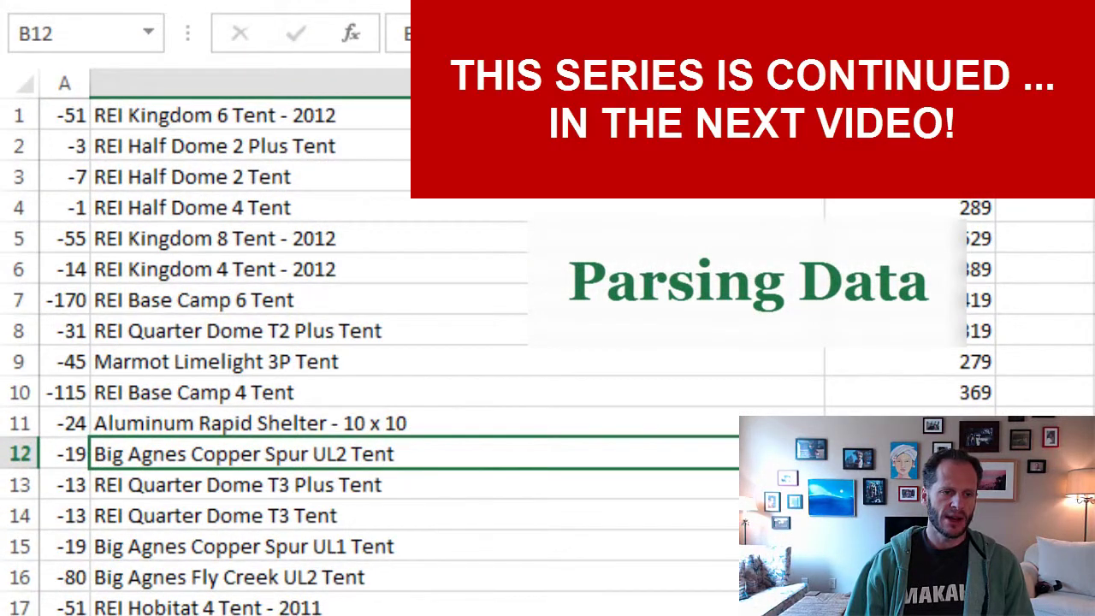
pyautogui.click(634, 578)
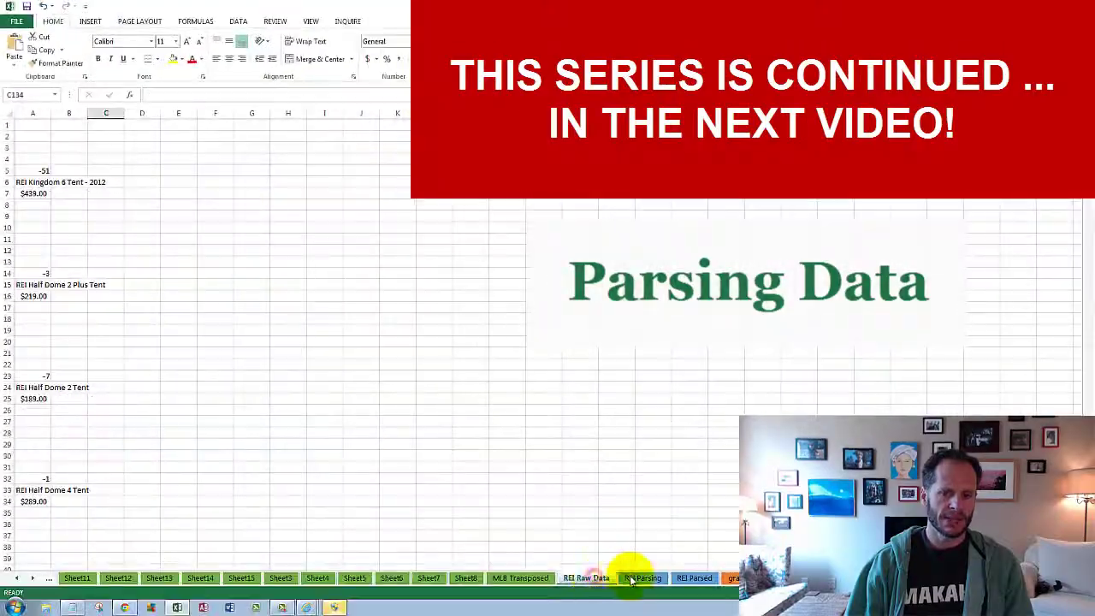
pyautogui.click(700, 577)
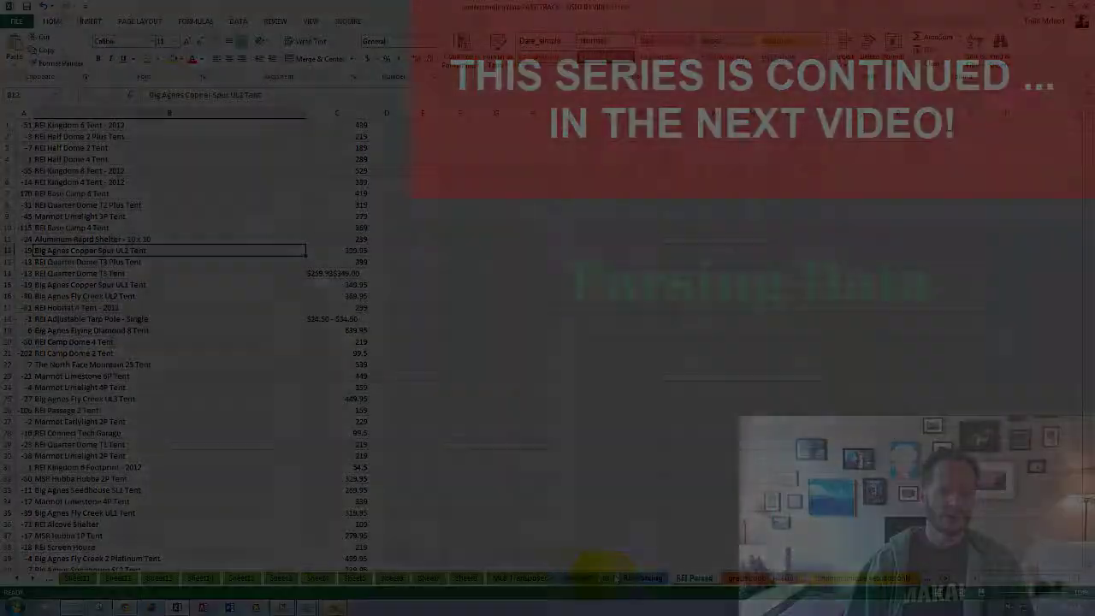